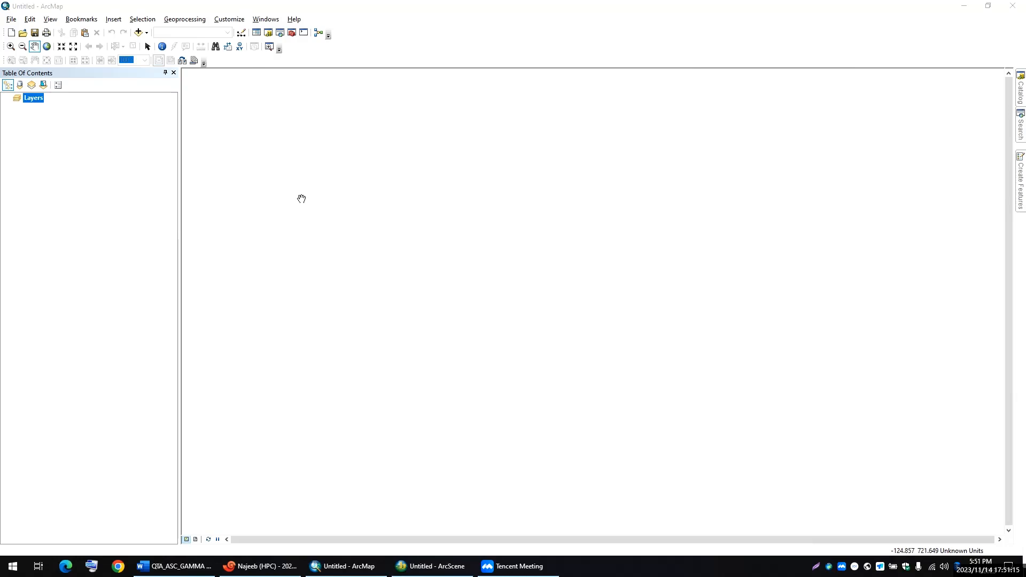
Add the raster Asc20221225.disp.los_utm.tif from the Youtube tutorial folder to the map
click(140, 33)
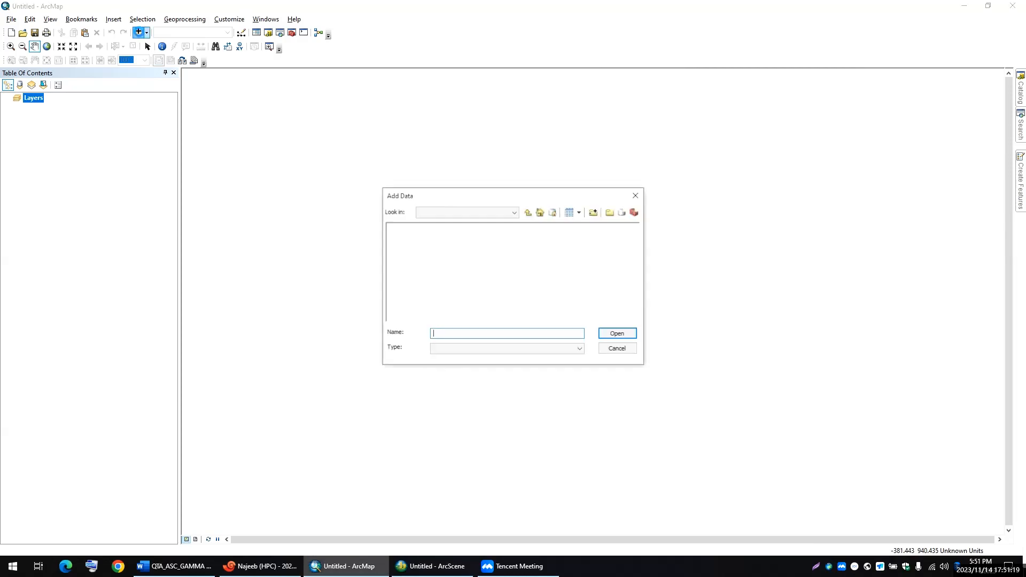
click(425, 228)
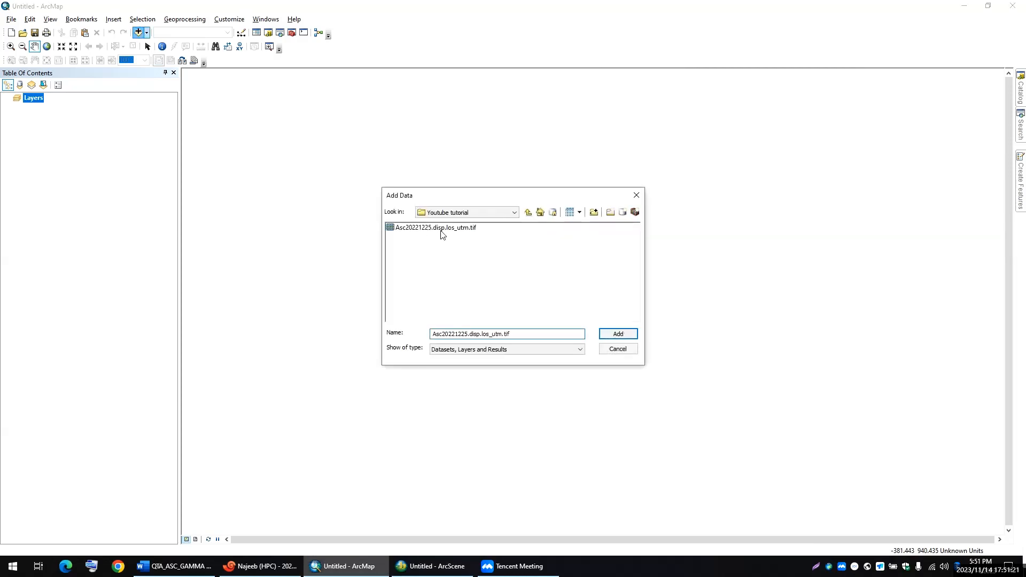
click(615, 333)
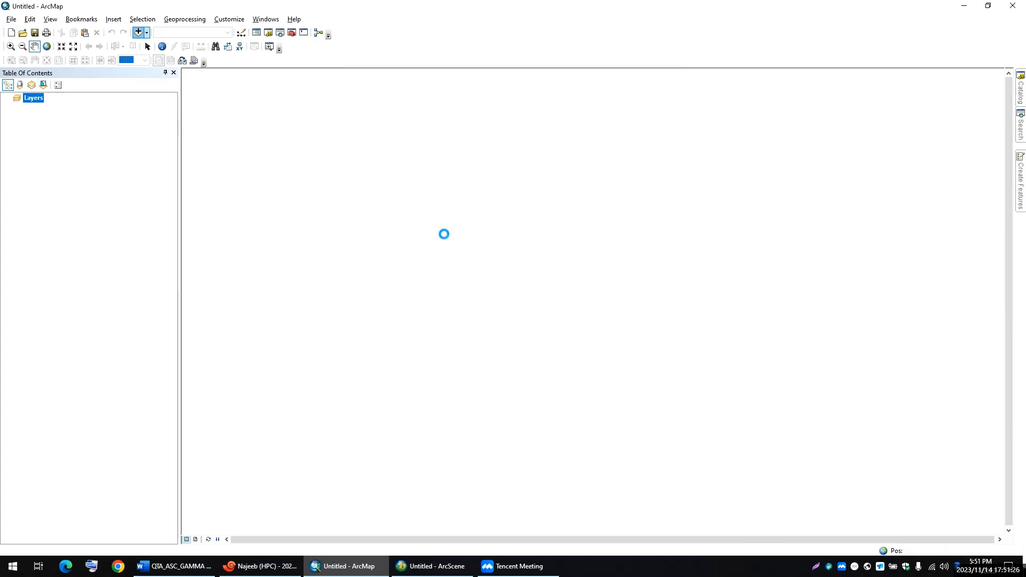
drag(557, 303, 428, 289)
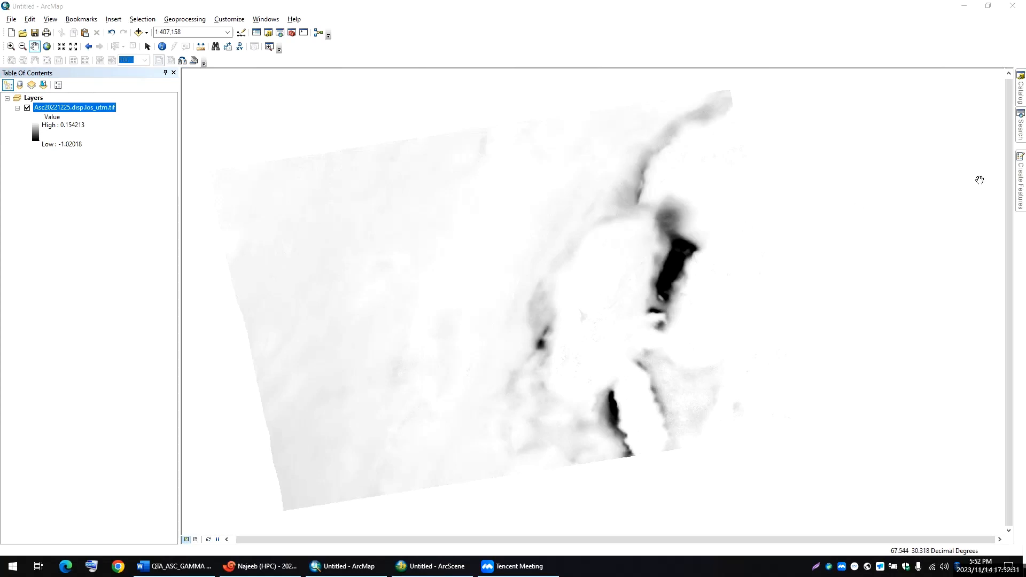
Find the Project Raster tool by searching for "project raster" and set Asc20221225.disp.los_utm.tif as its input raster
click(1022, 129)
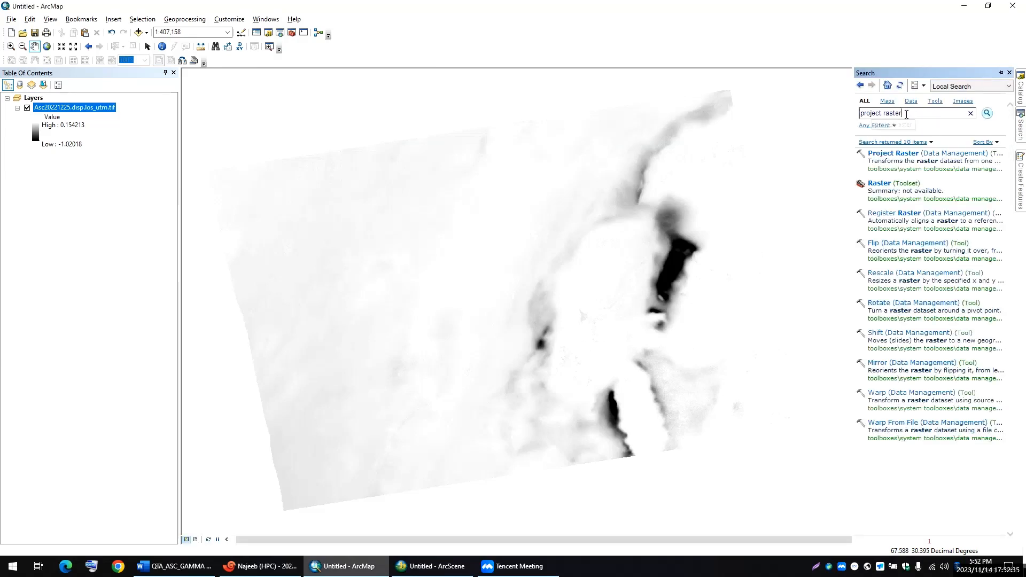
click(909, 153)
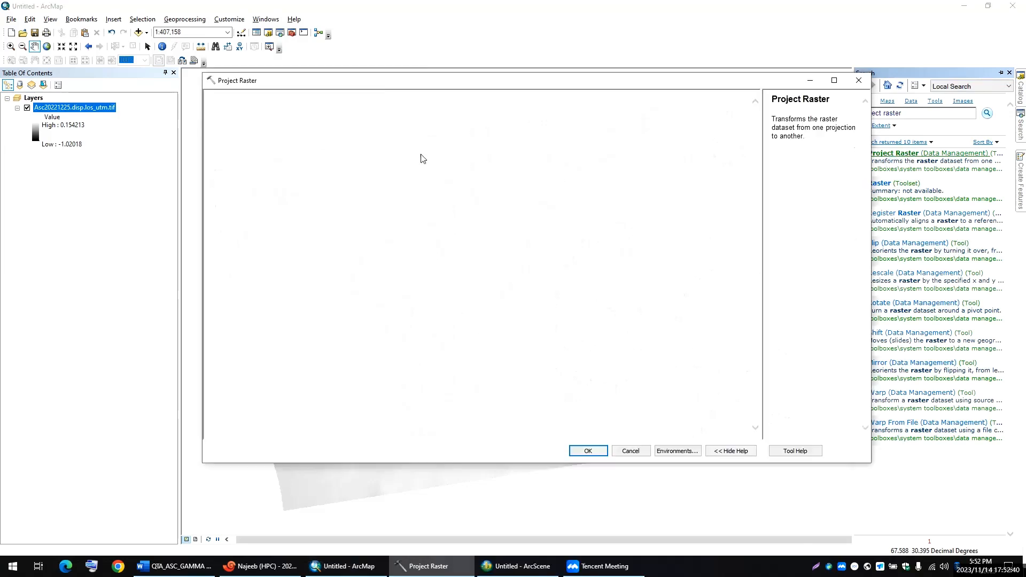
click(83, 110)
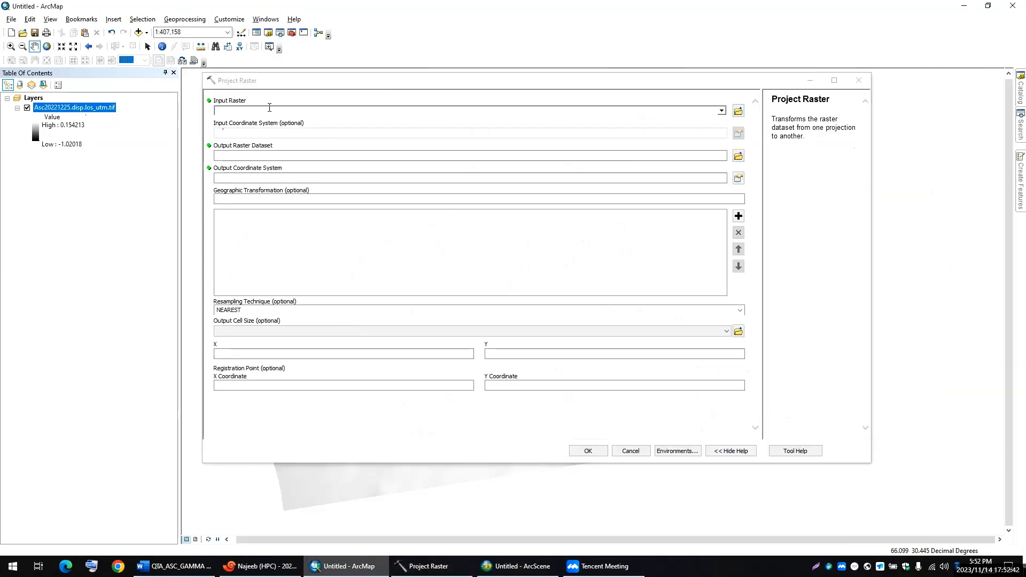
click(721, 111)
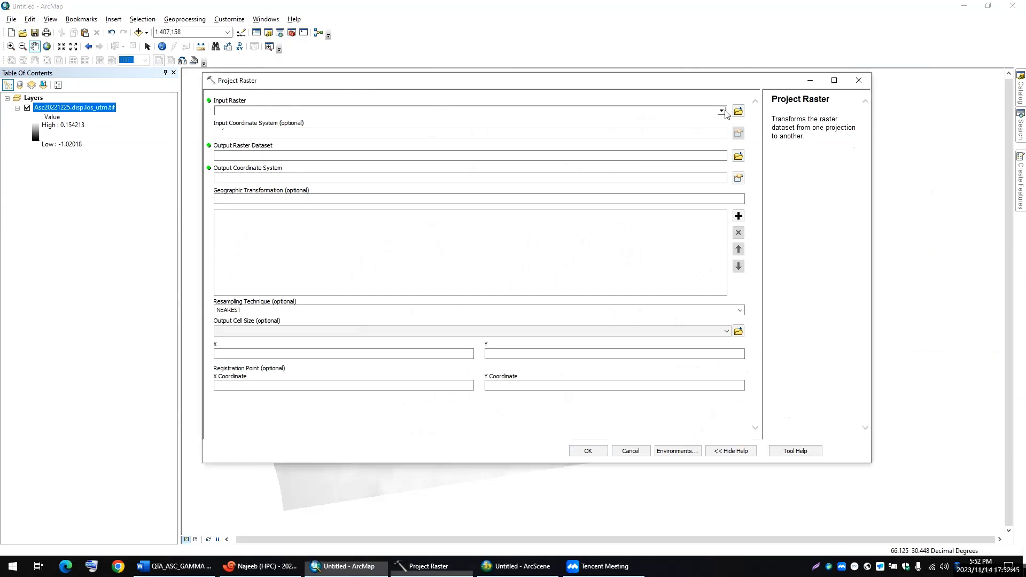
click(251, 122)
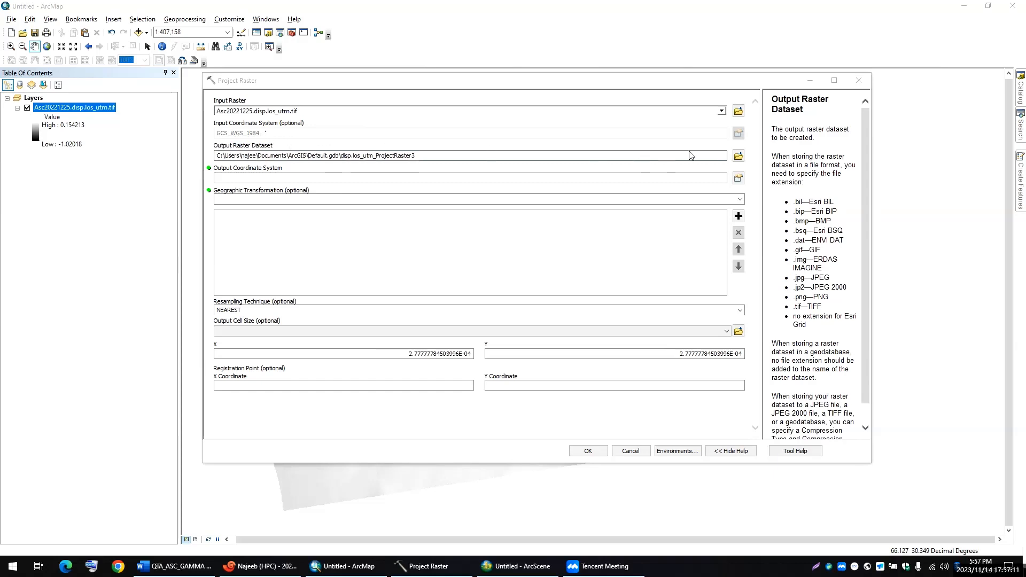
Set the output raster dataset to Proj_Defor in the Youtube tutorial folder on the Desktop
click(738, 156)
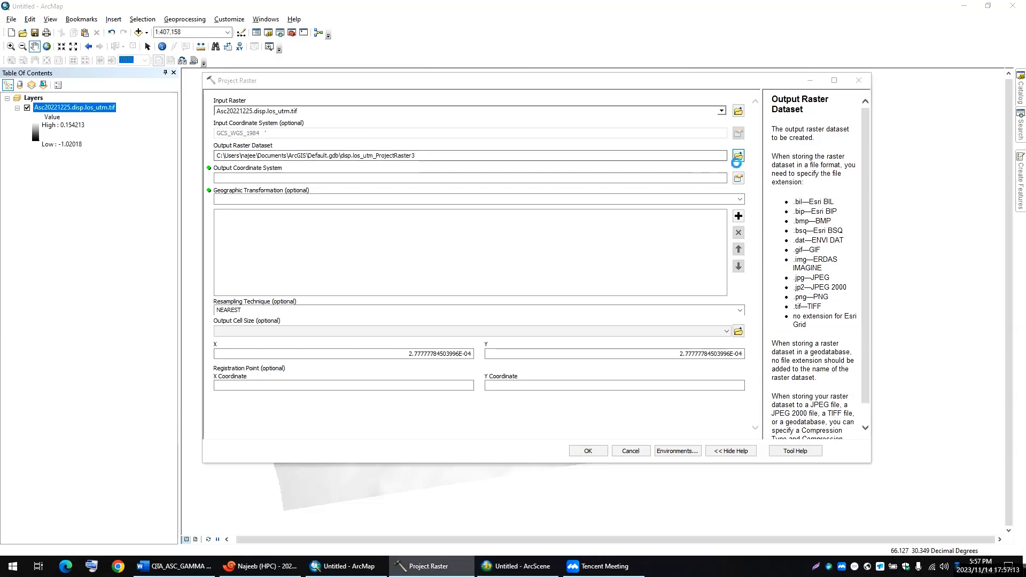
double_click(464, 231)
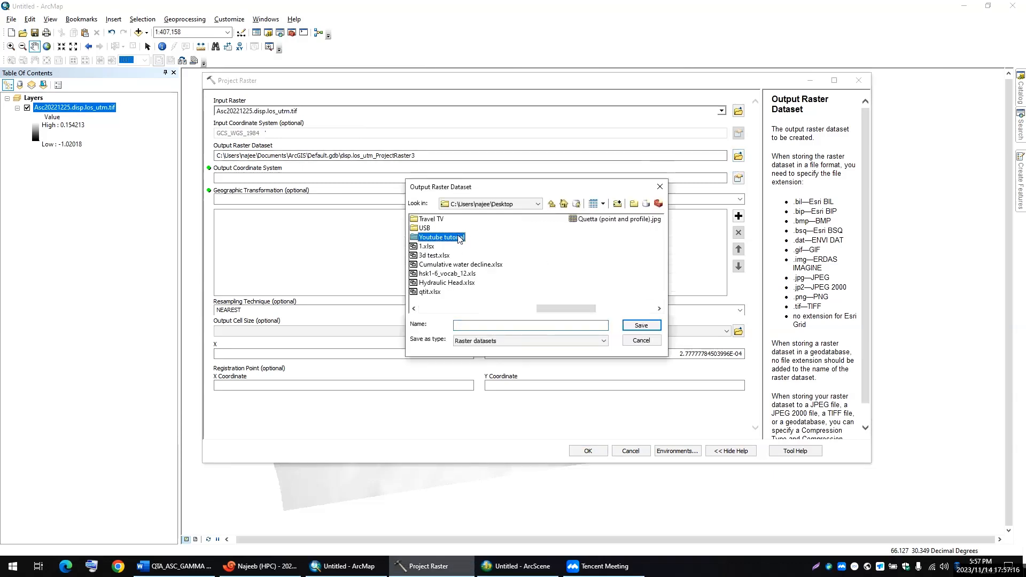
double_click(457, 266)
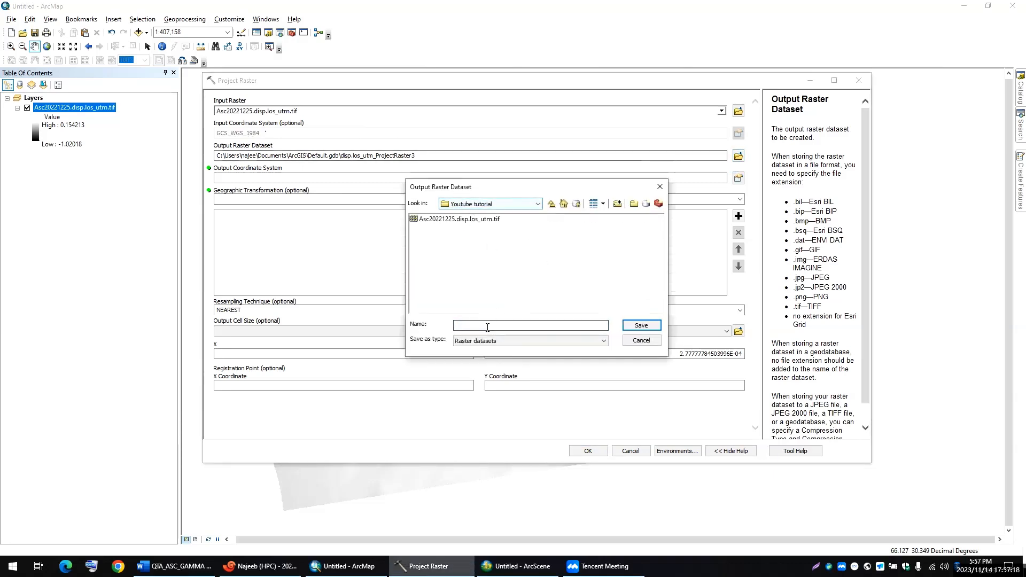
click(529, 326)
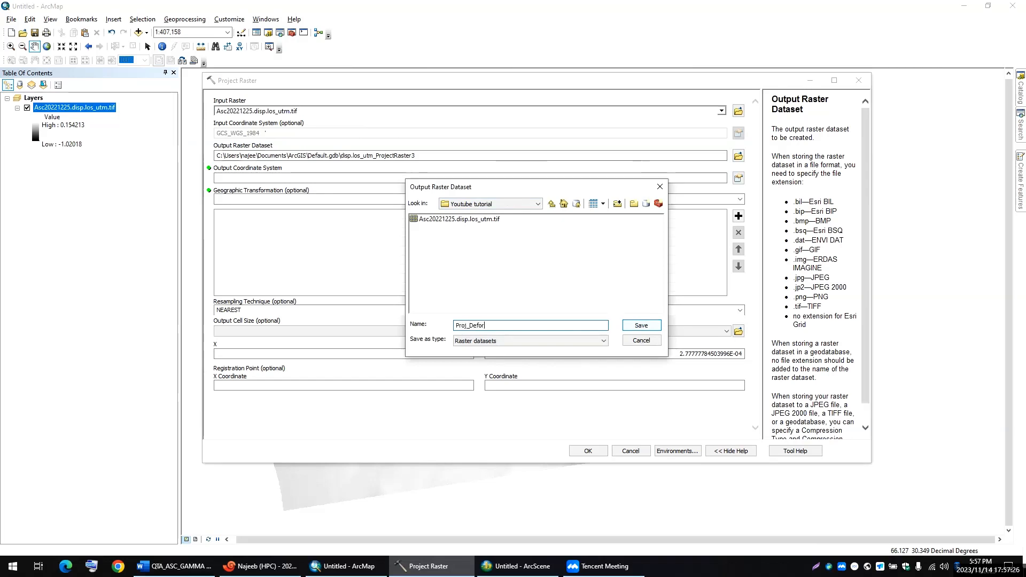
click(641, 325)
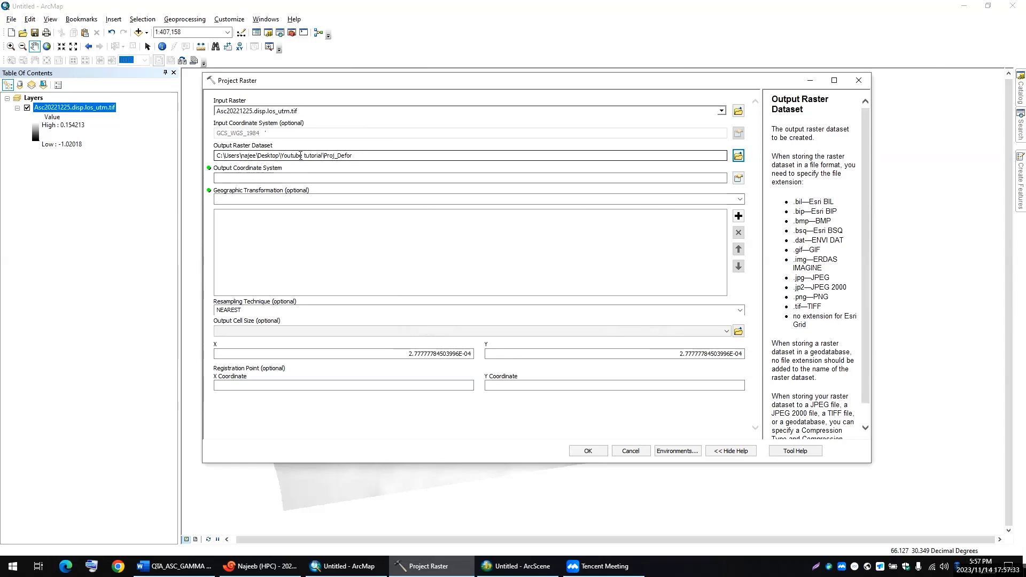
drag(281, 155, 324, 155)
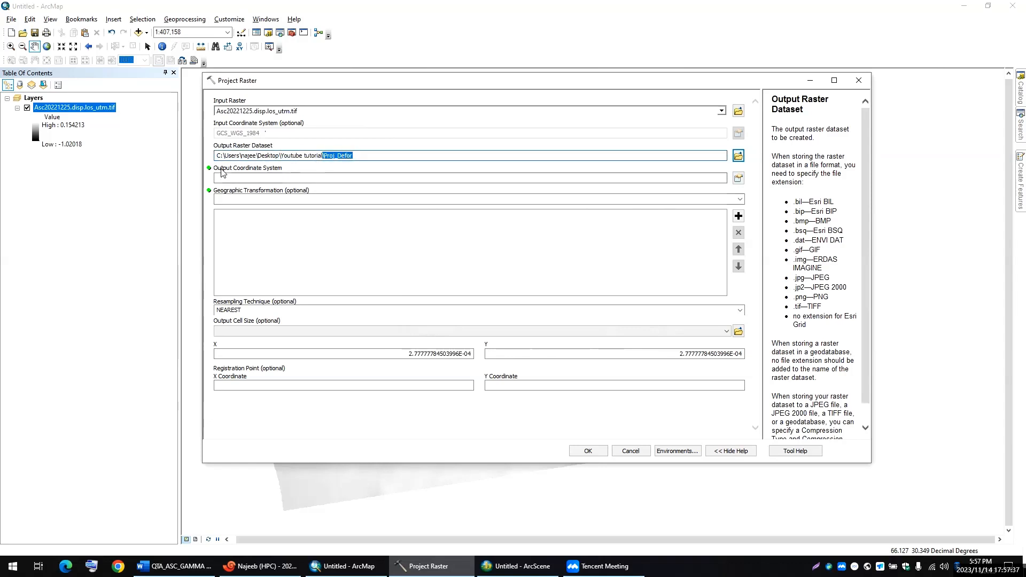
Set the output coordinate system to WGS 1984 UTM Zone 42N from the favorites
click(738, 178)
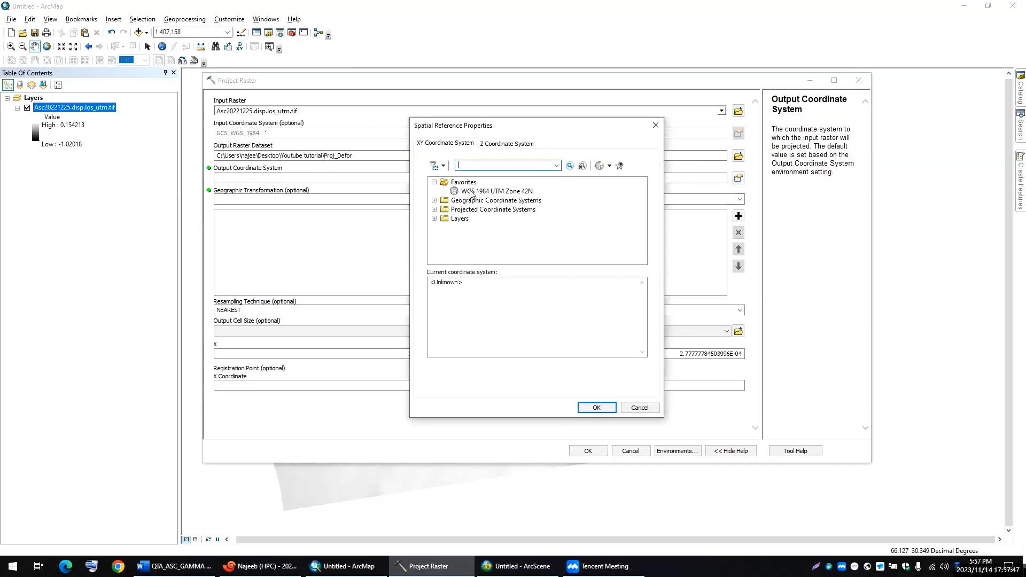
click(527, 192)
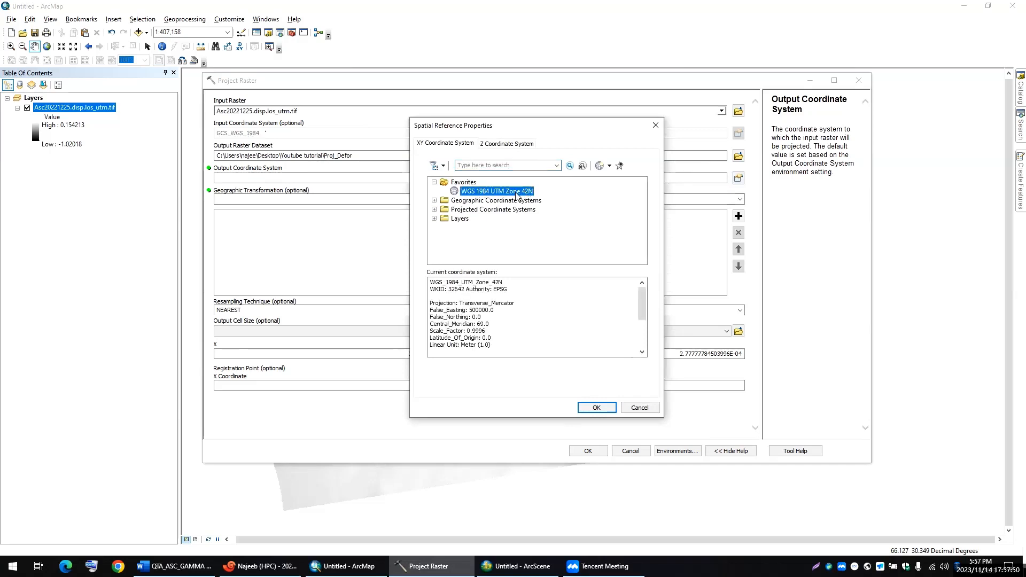
click(596, 408)
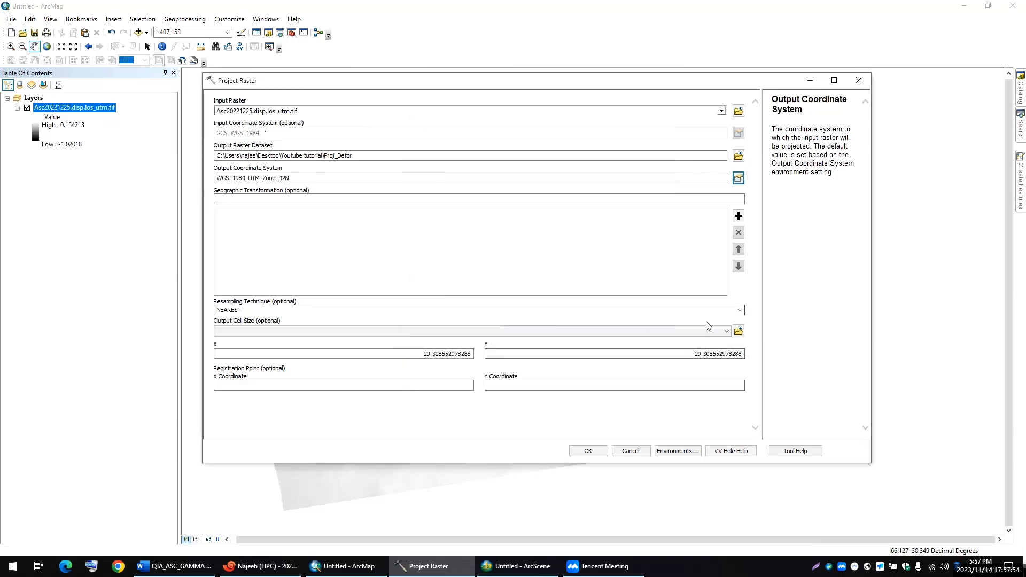
Choose BILINEAR as the resampling technique and run the raster projection
click(517, 310)
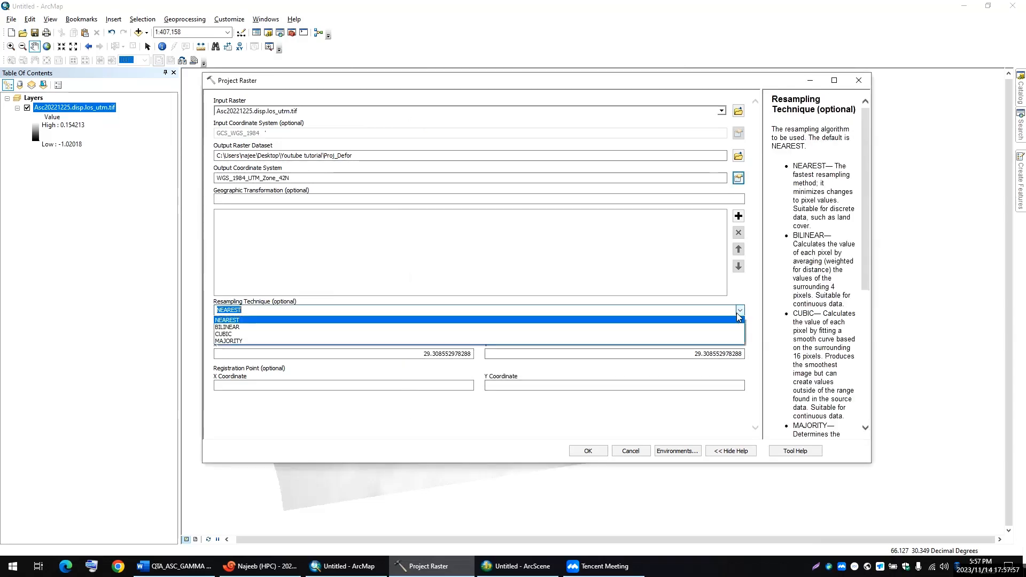
click(238, 327)
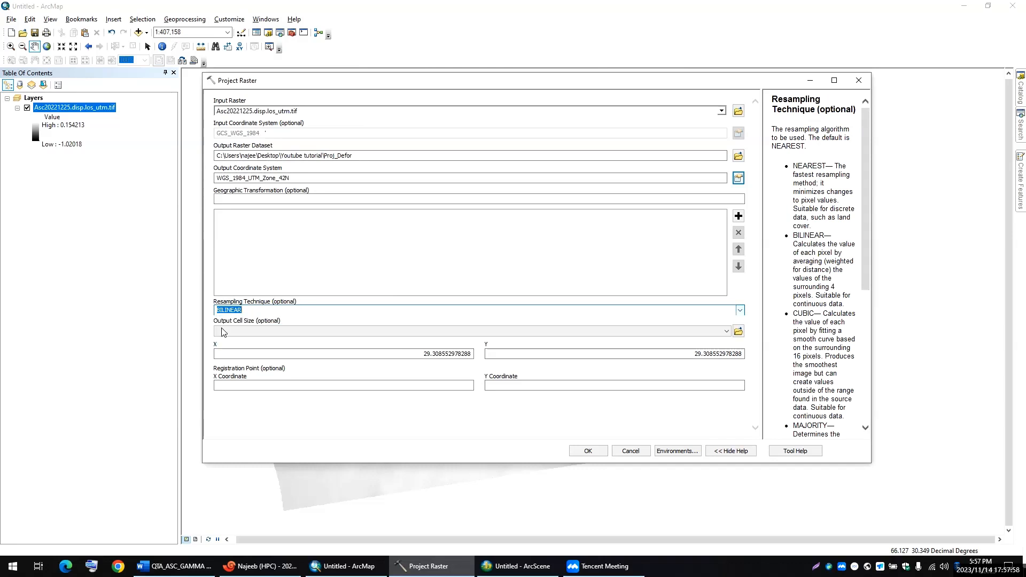
click(586, 451)
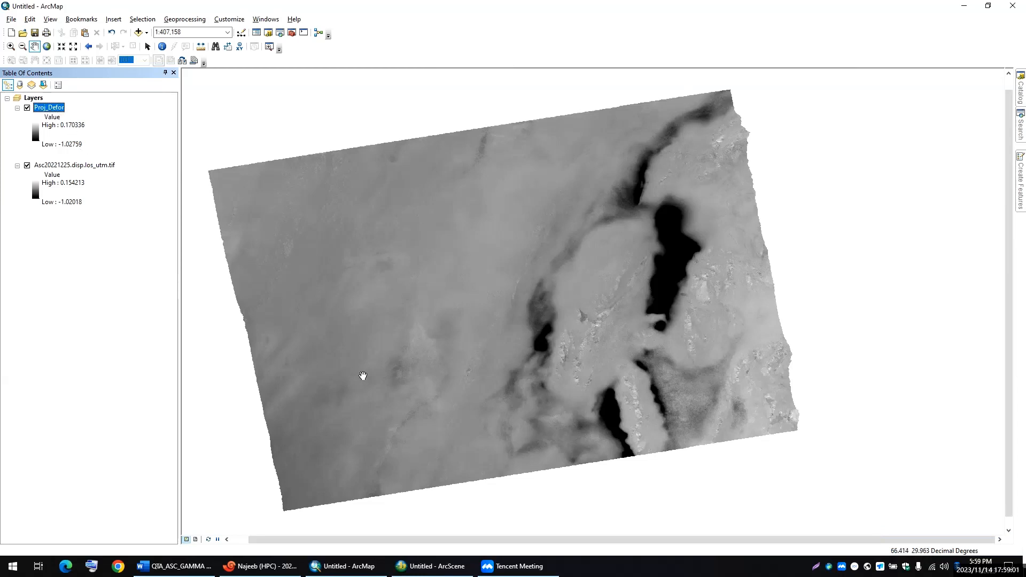
Switch to ArcScene and add the projected raster proj_defor to the scene
click(439, 566)
click(138, 32)
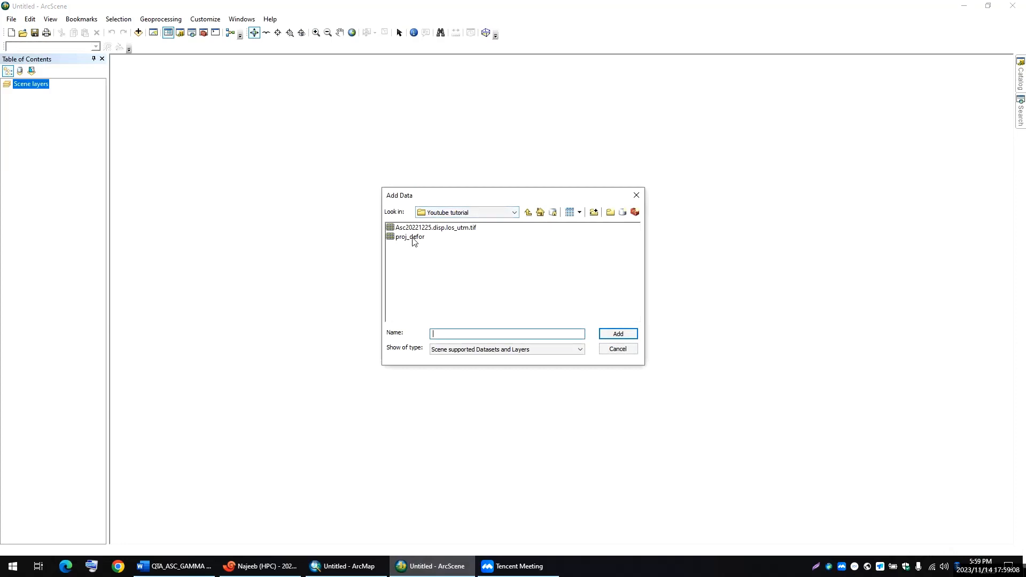
click(412, 239)
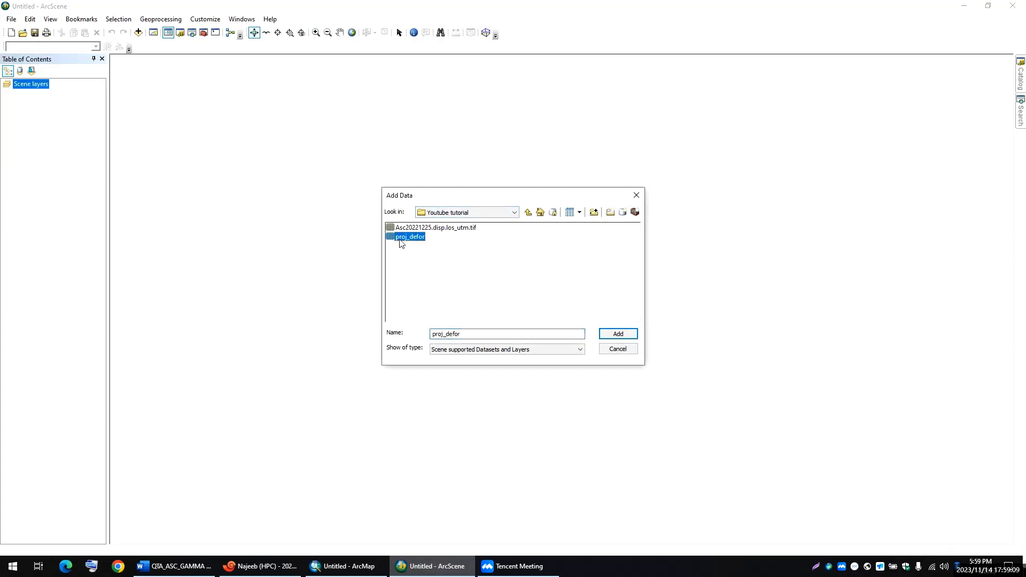
click(612, 333)
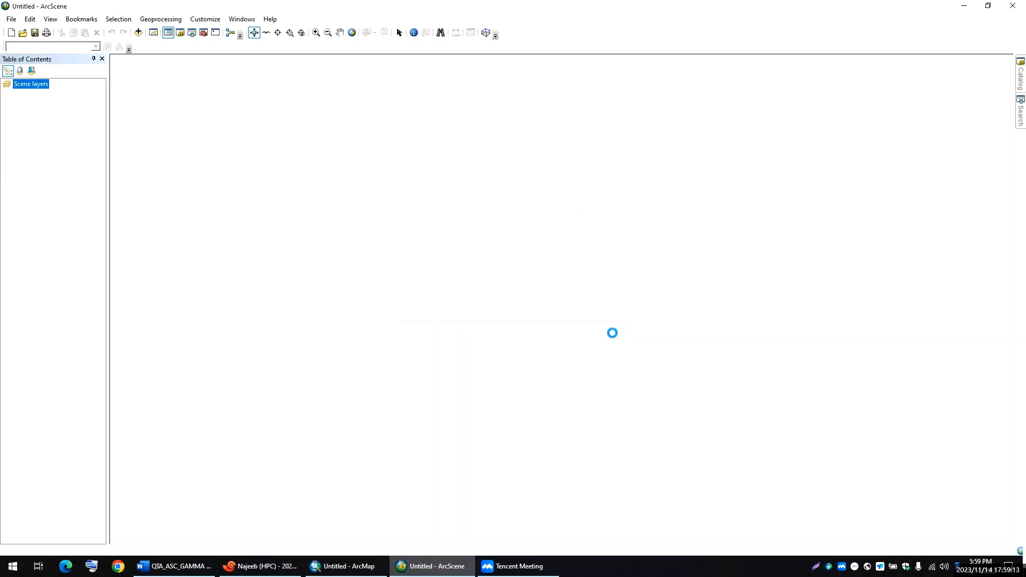
drag(502, 263, 412, 235)
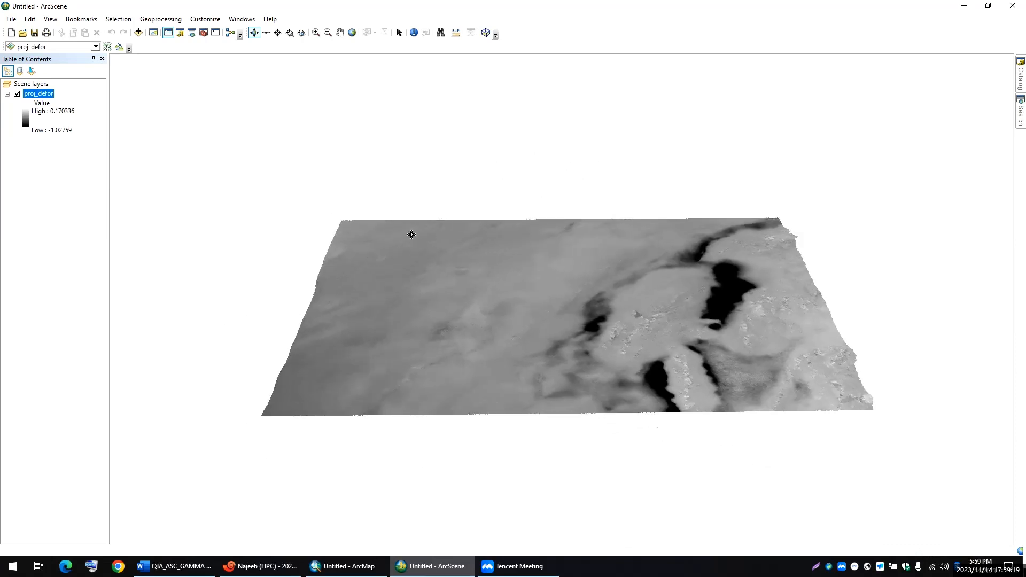
Float the proj_defor layer on its own raster as a custom surface with an elevation conversion factor of 1000
right_click(35, 97)
click(75, 212)
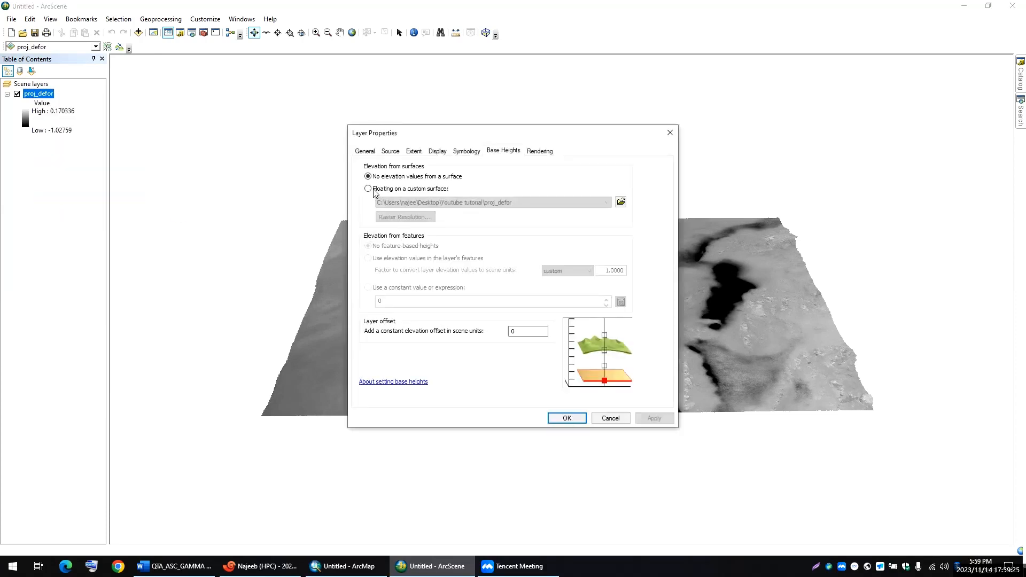
click(430, 191)
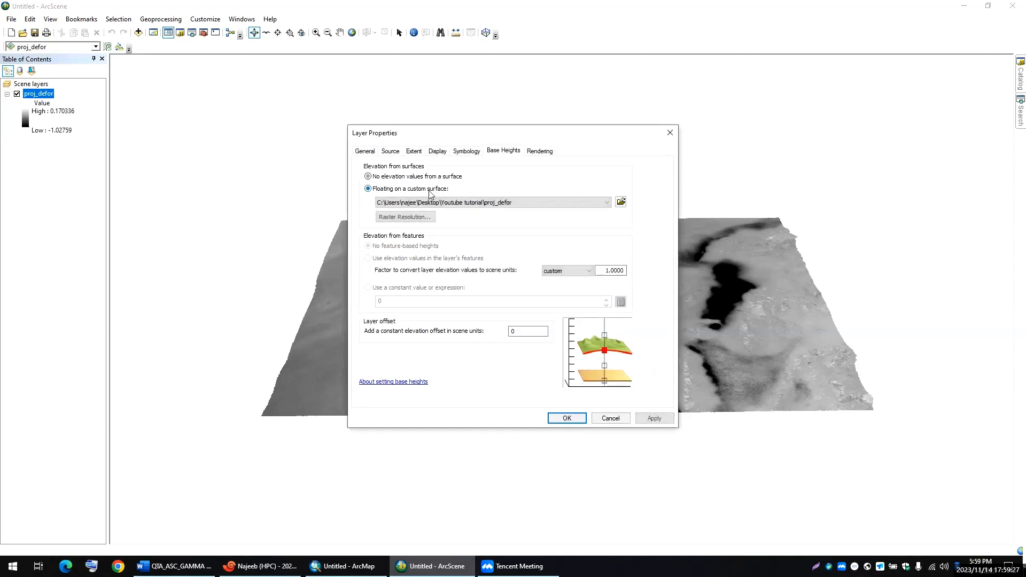
click(608, 271)
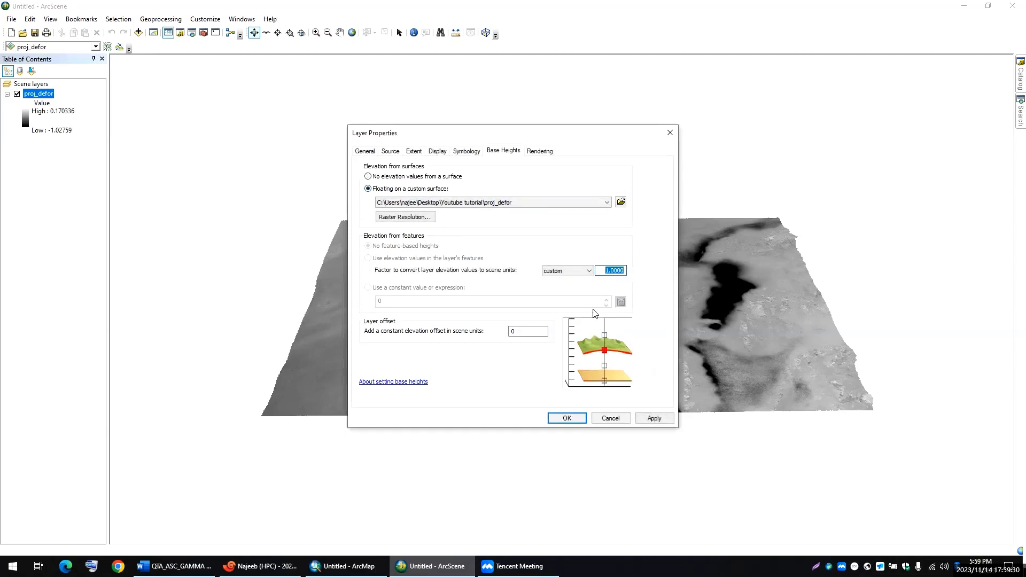
text(1000)
click(567, 418)
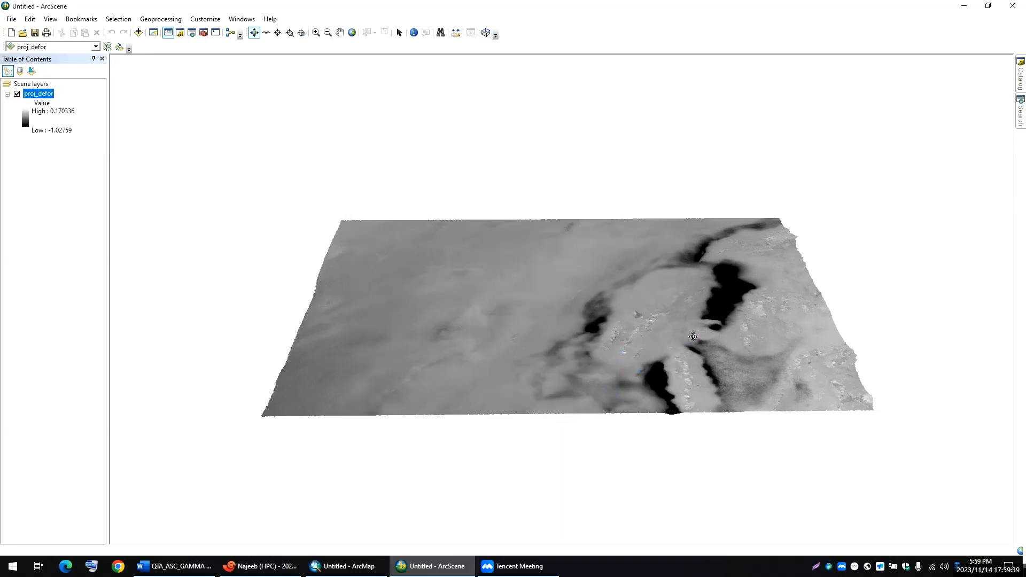
drag(703, 337, 642, 399)
Set the scene's vertical exaggeration to 5 in the scene properties
right_click(31, 85)
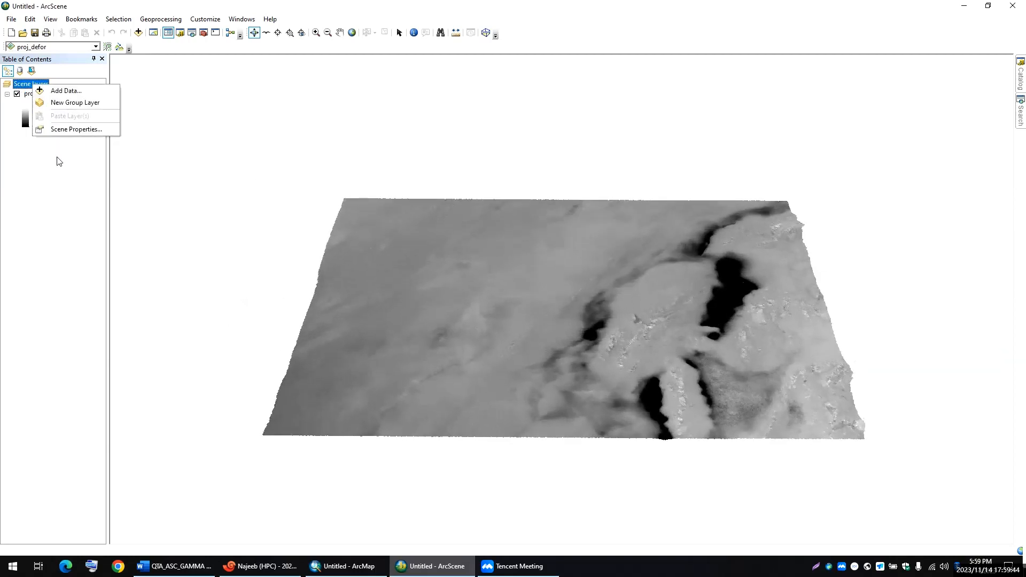
click(48, 129)
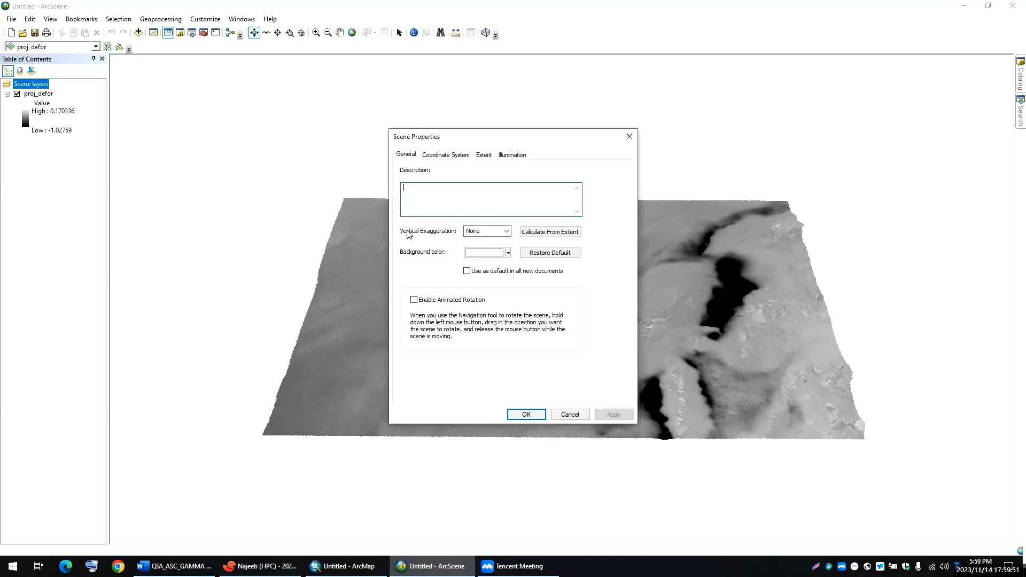
click(506, 231)
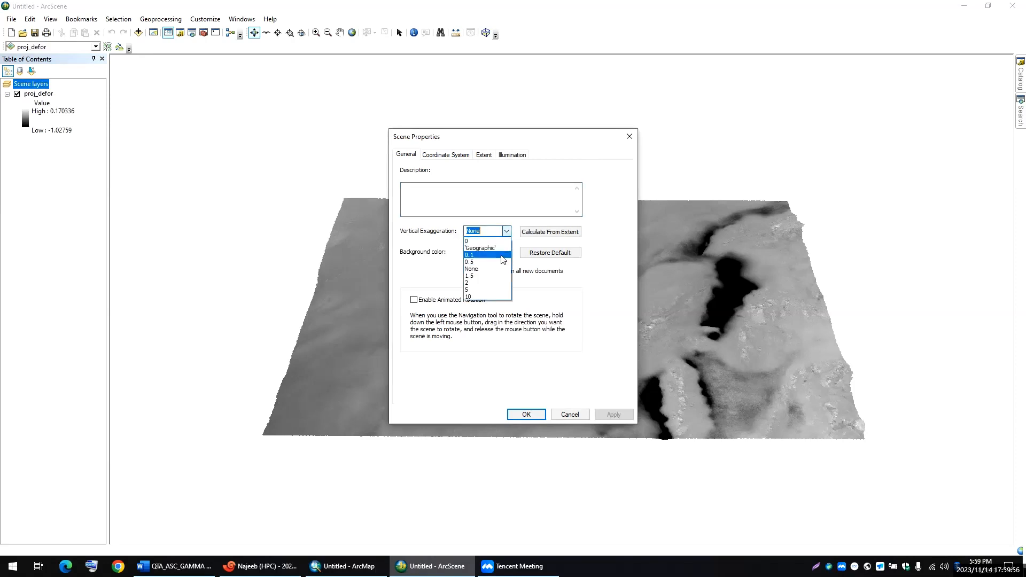
click(487, 290)
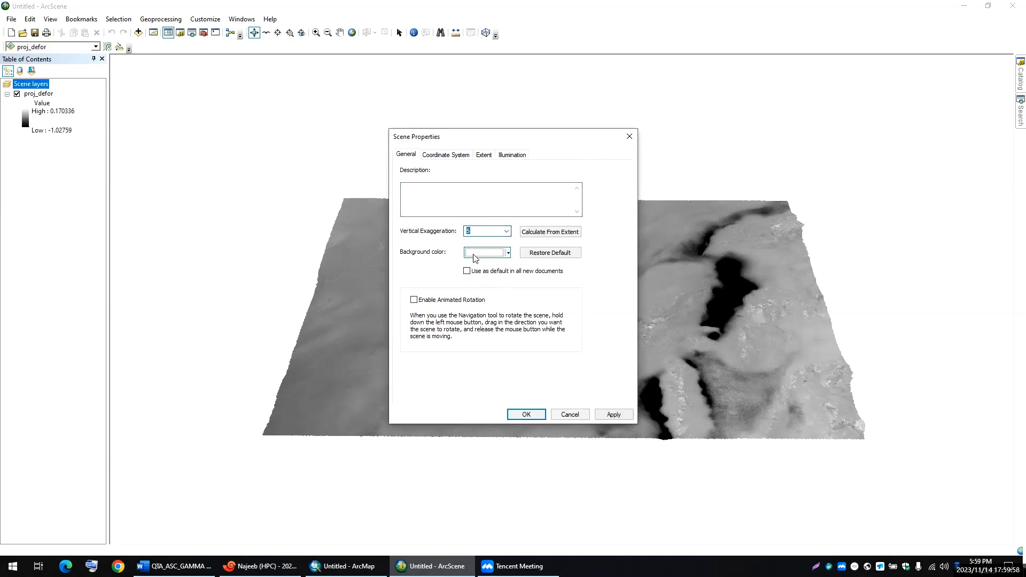
Change the scene's background color to dark purple-blue and enable animated rotation
click(508, 253)
click(567, 386)
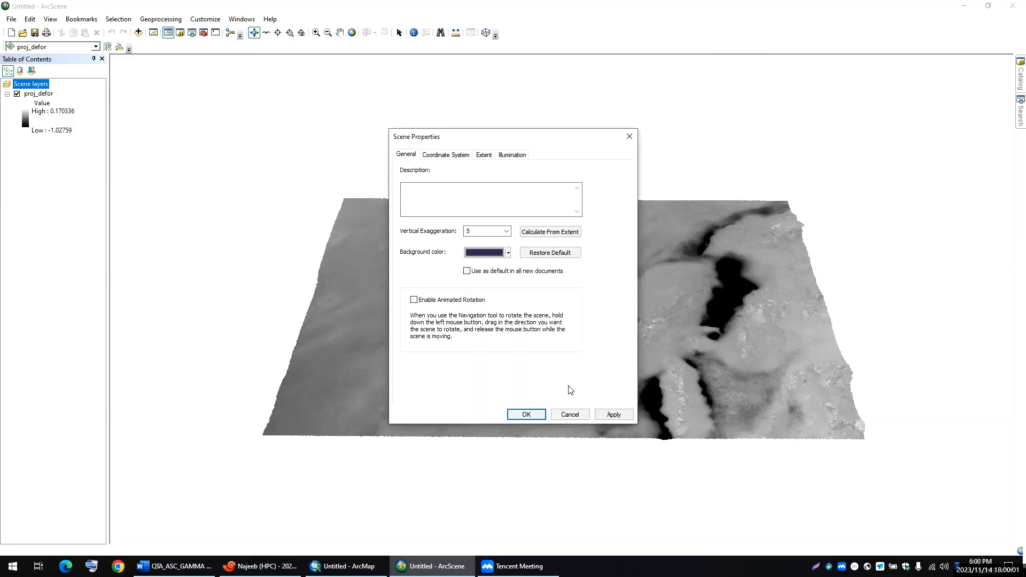
click(415, 300)
click(526, 414)
Apply the red-yellow-cyan-blue color ramp to the proj_defor layer
drag(673, 334, 735, 392)
middle_drag(703, 331, 581, 316)
click(27, 119)
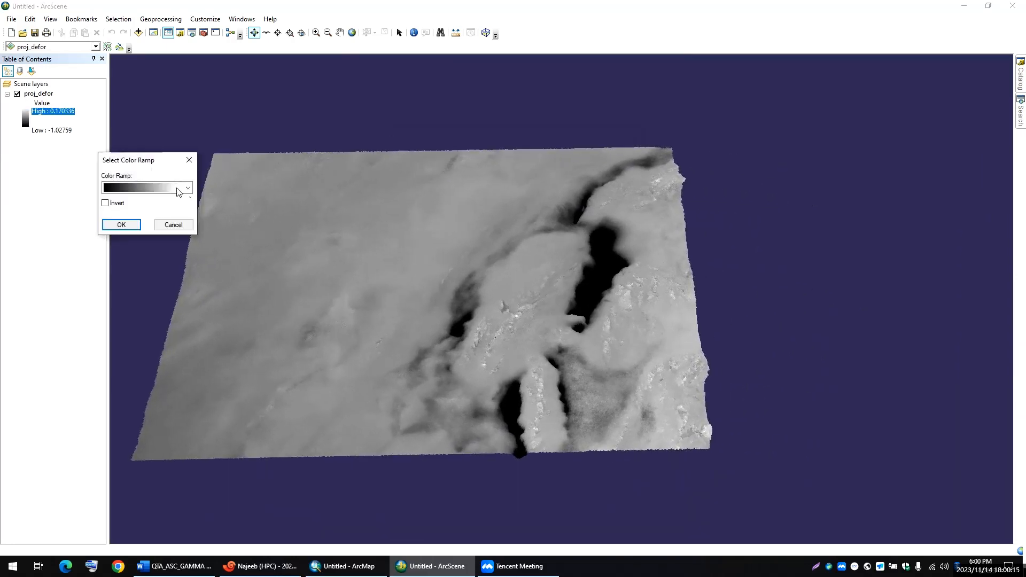
click(188, 187)
click(169, 215)
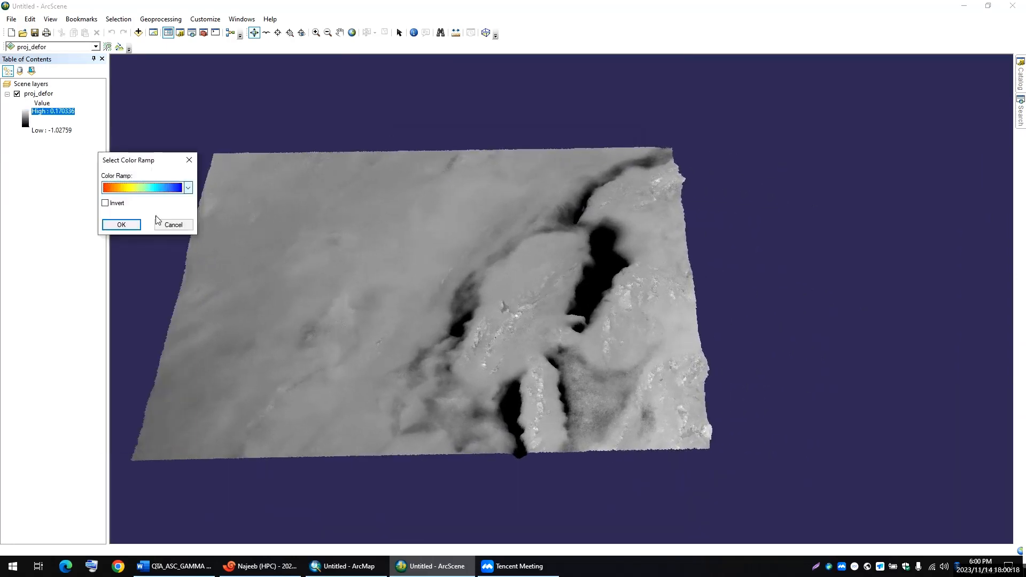
click(121, 224)
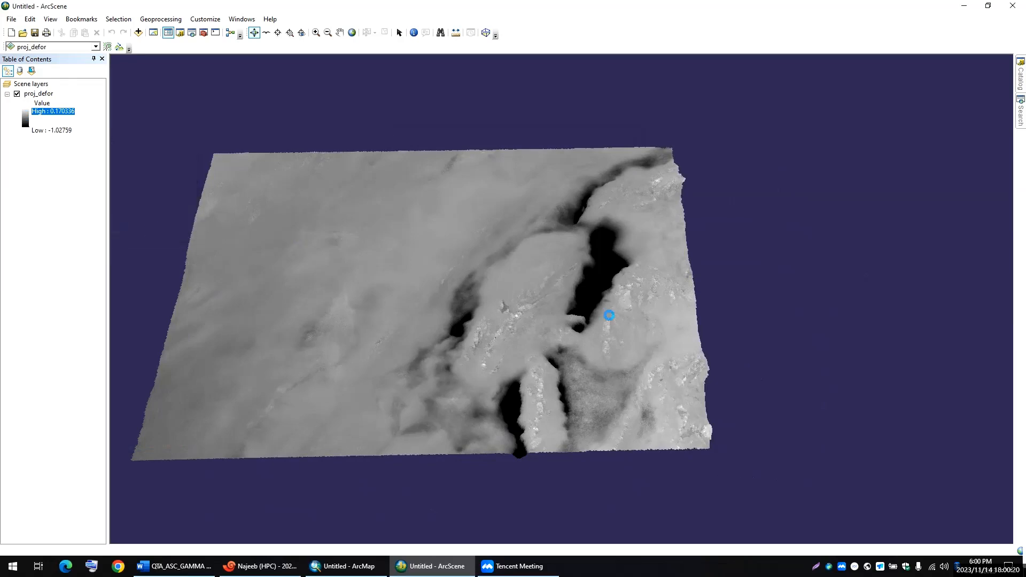
drag(610, 315, 590, 307)
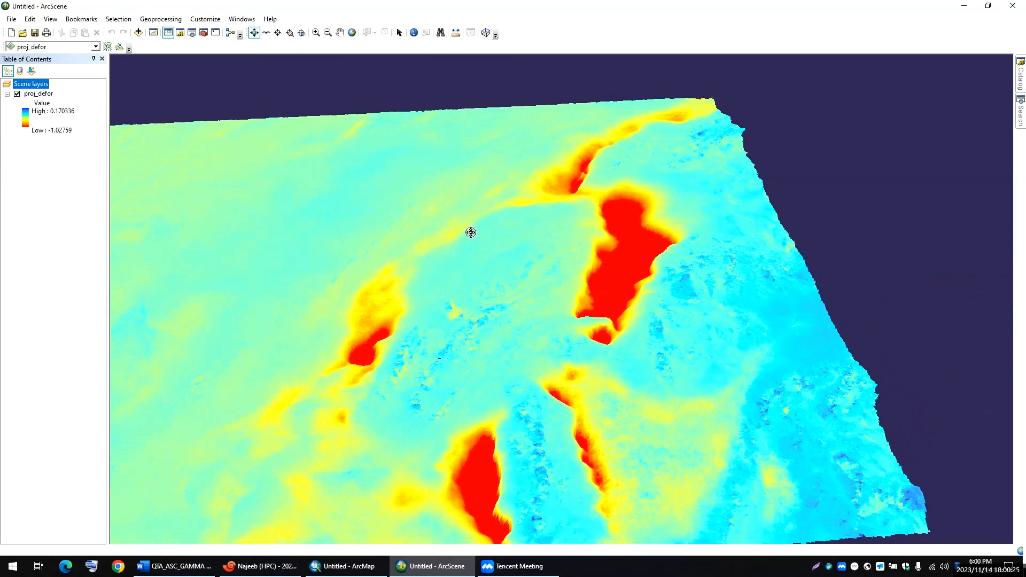
drag(412, 295, 381, 257)
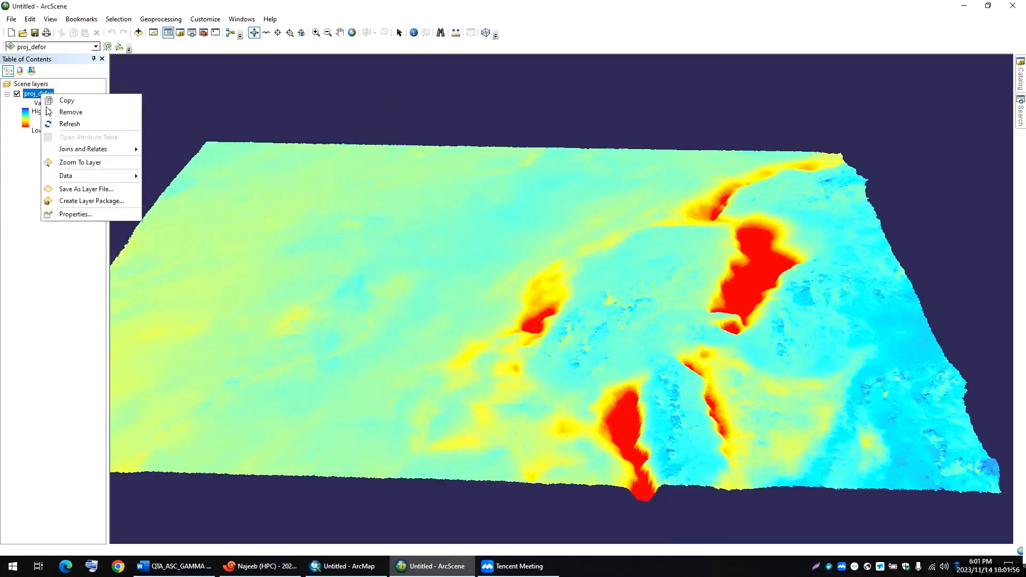
Set the proj_defor layer's raster quality enhancement to the highest level and shade its areal features relative to the scene's light position
click(75, 214)
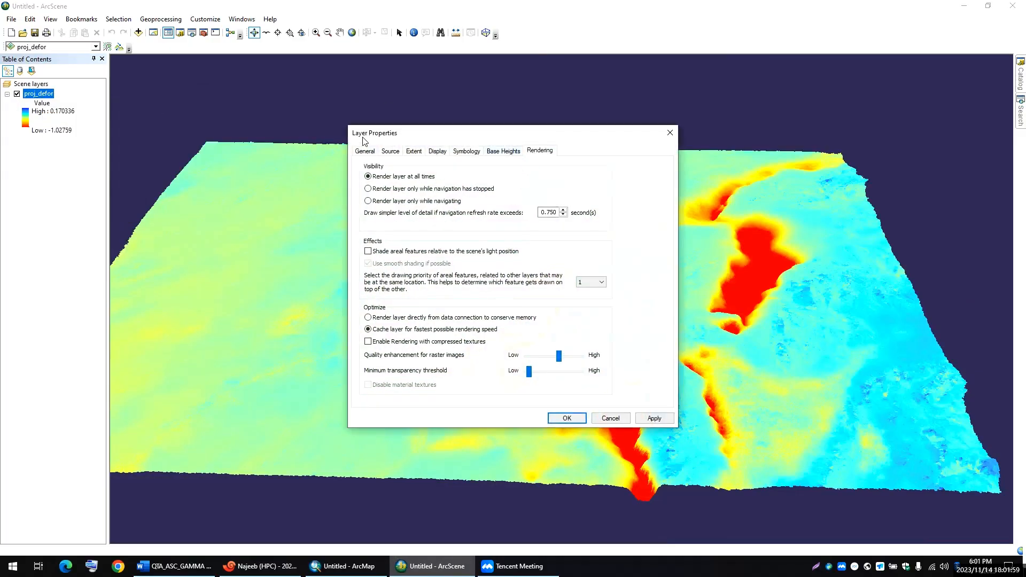
drag(421, 136, 343, 131)
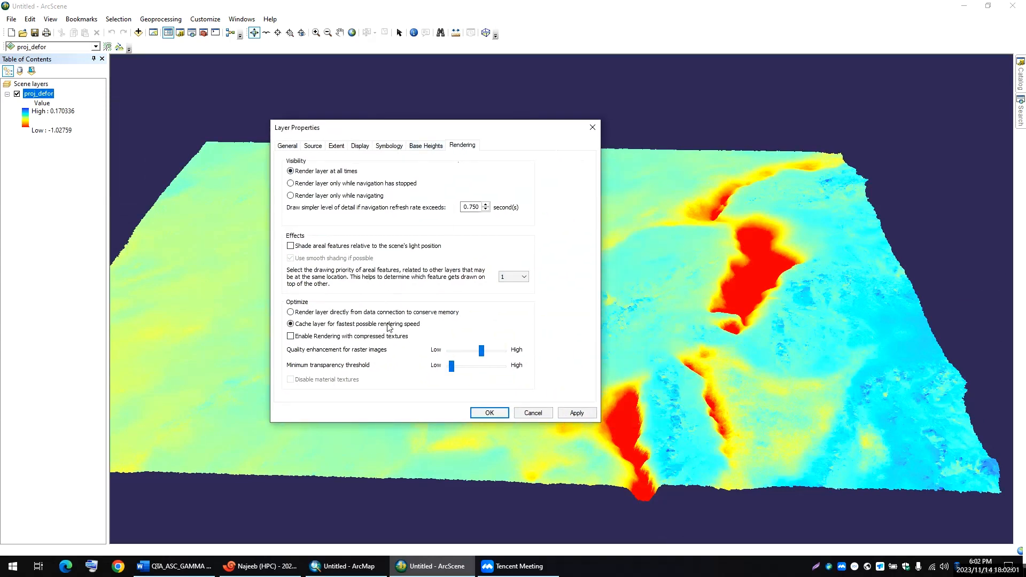
drag(484, 353, 504, 353)
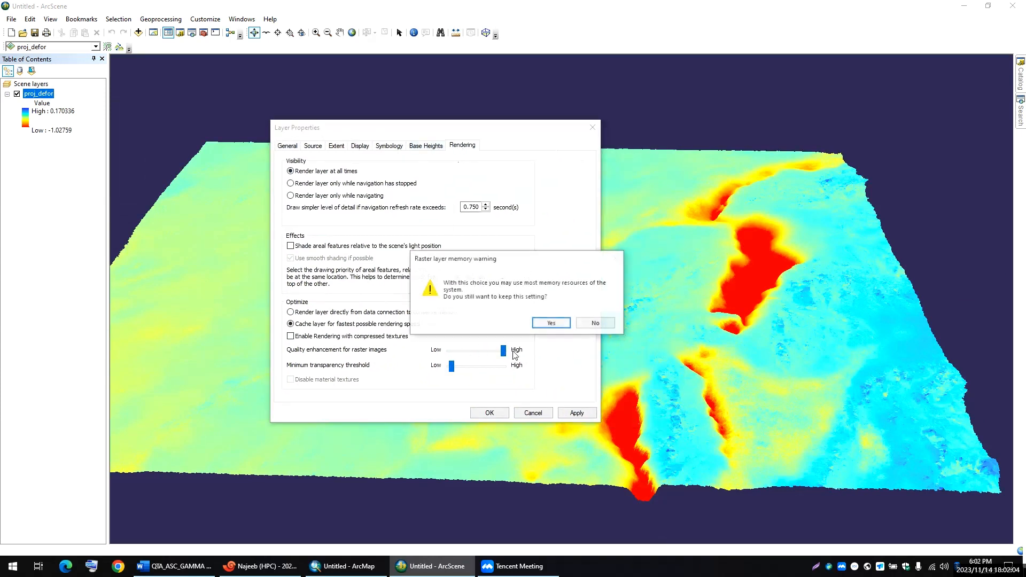
key(Return)
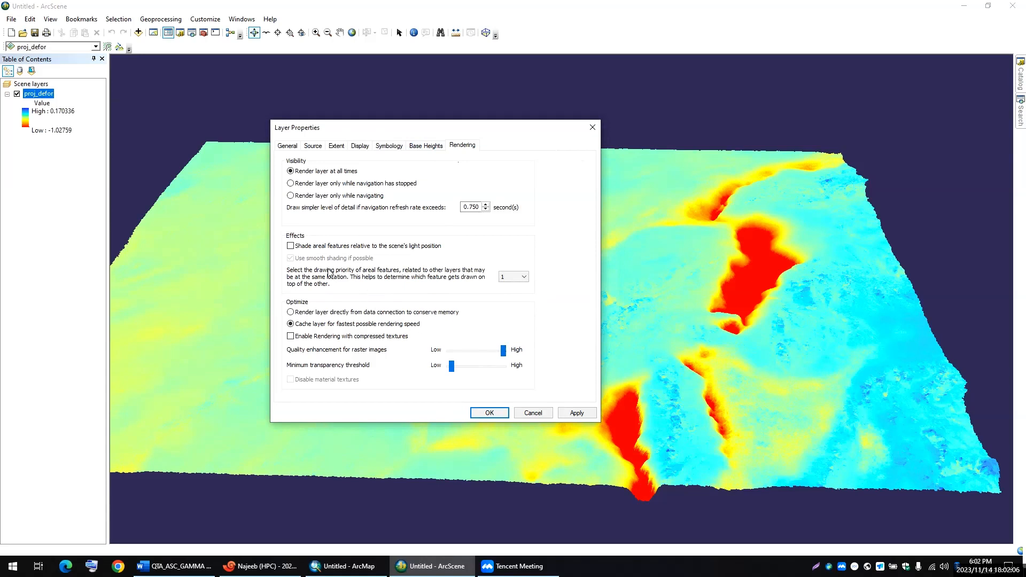
click(291, 246)
click(576, 413)
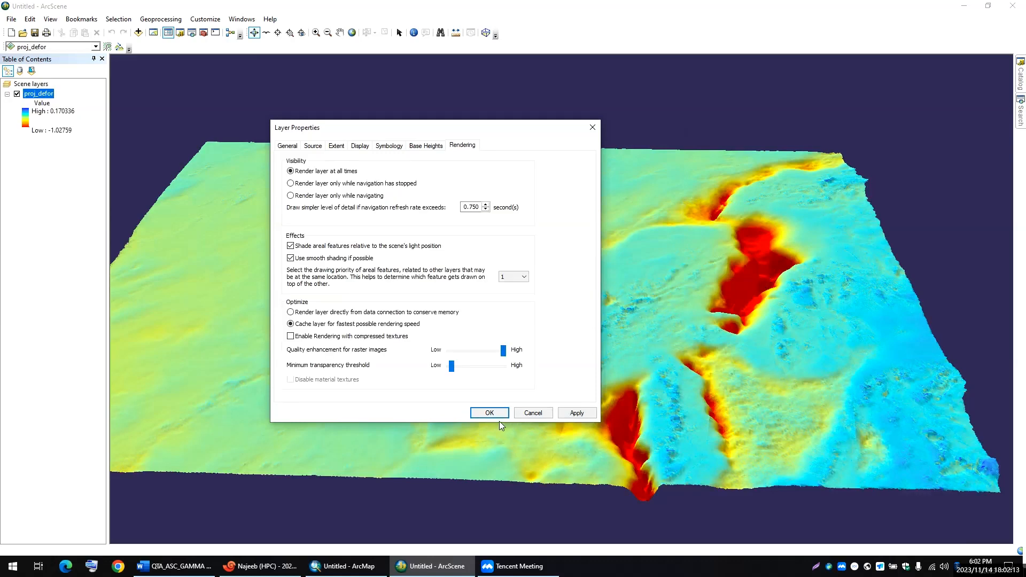
click(498, 415)
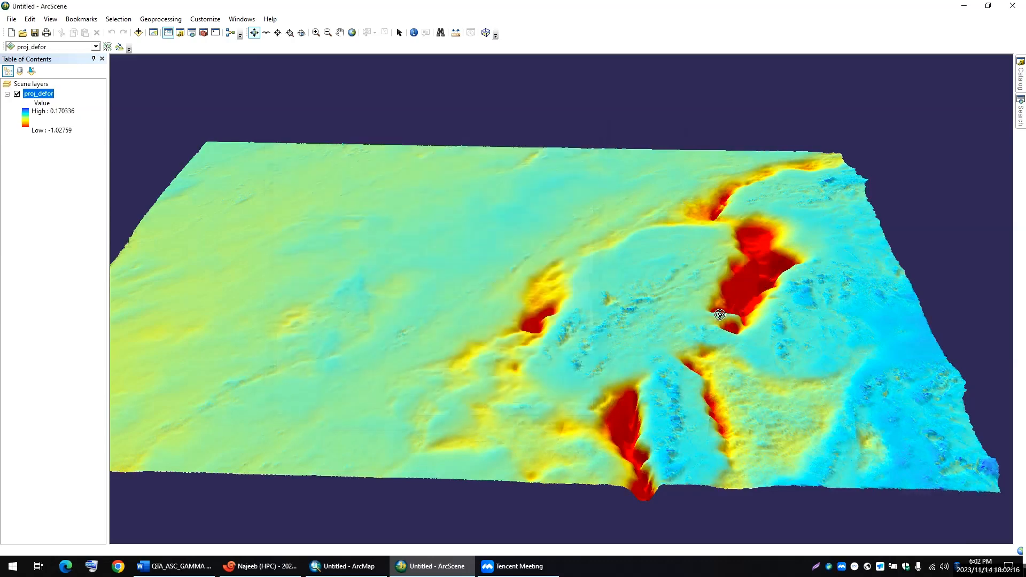
drag(727, 319, 550, 324)
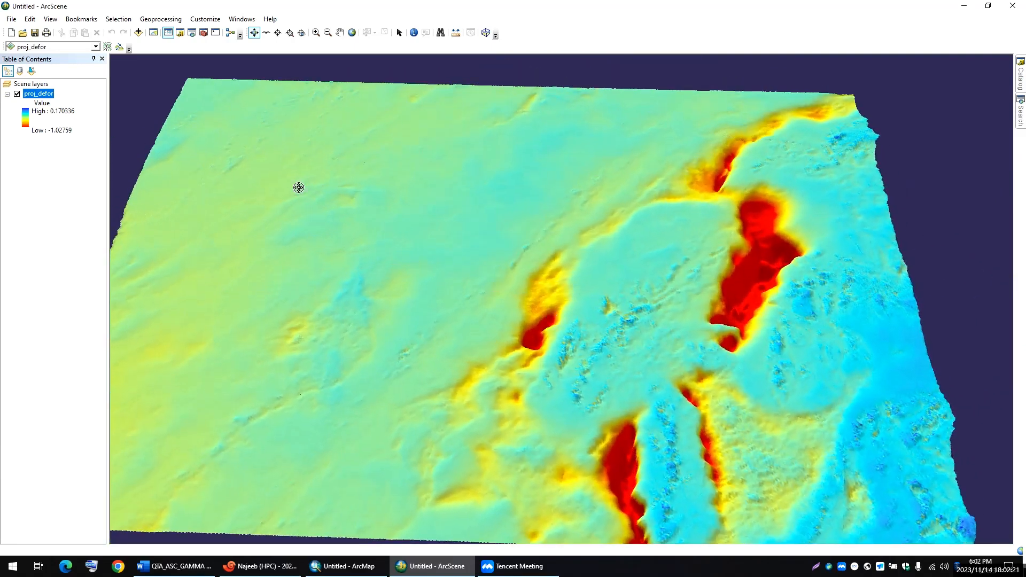
Try a sun altitude of 13.2 degrees and a different azimuth for the scene illumination, and restore the default lighting
right_click(39, 84)
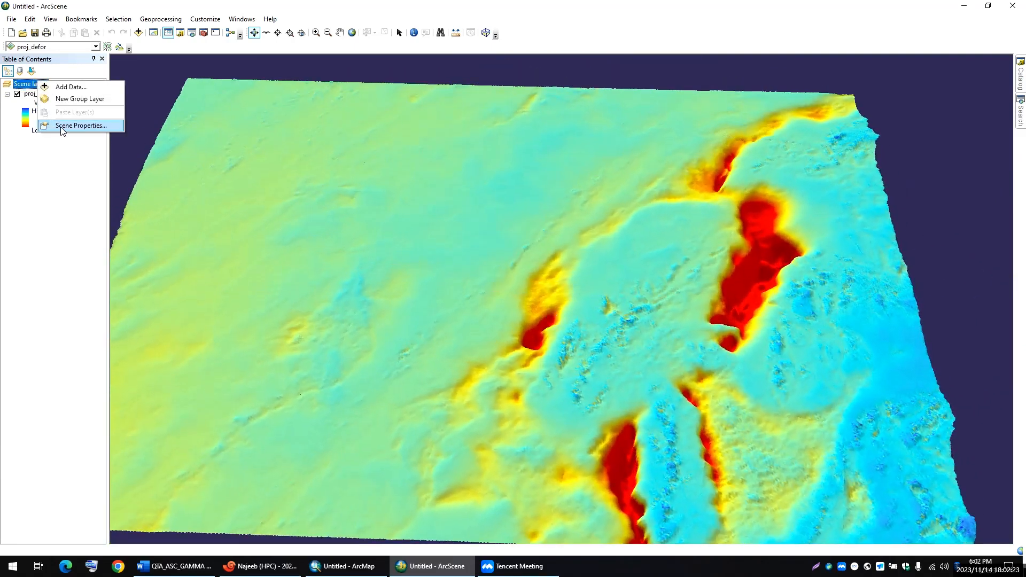
click(62, 125)
click(509, 153)
drag(511, 137, 225, 117)
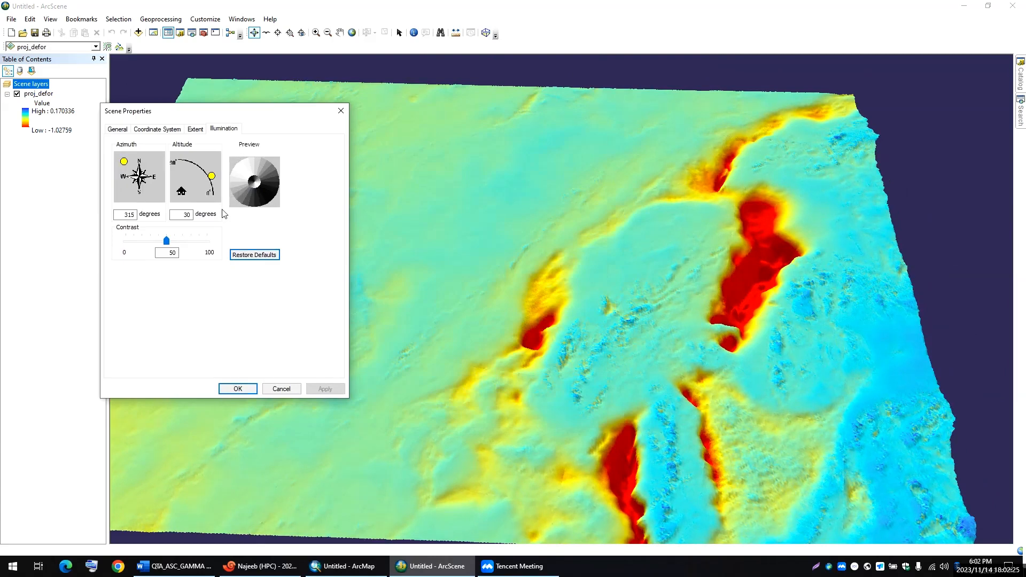
mouse_move(211, 179)
mouse_down()
mouse_move(199, 172)
mouse_move(189, 192)
mouse_up()
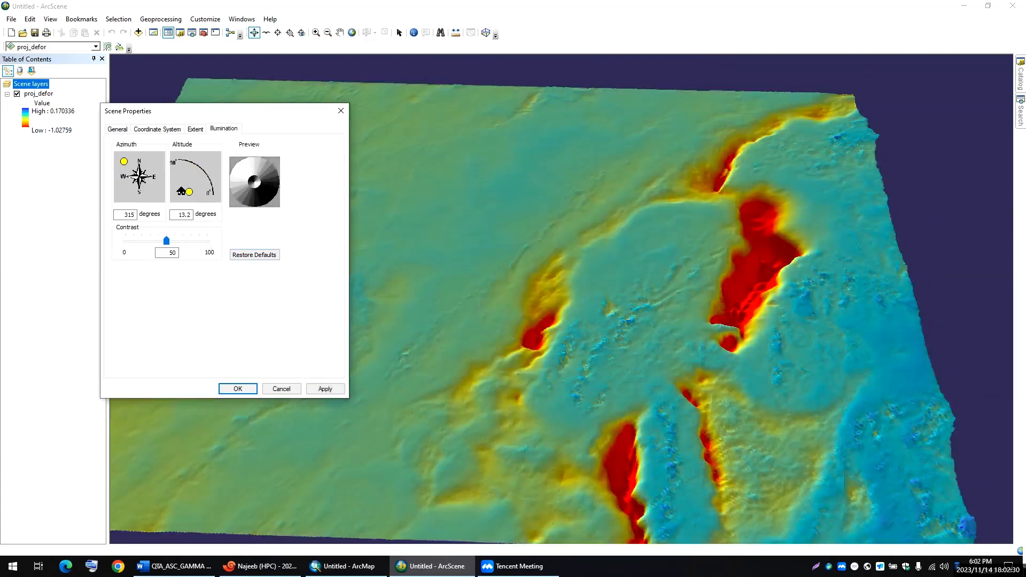
drag(124, 163, 149, 167)
click(253, 256)
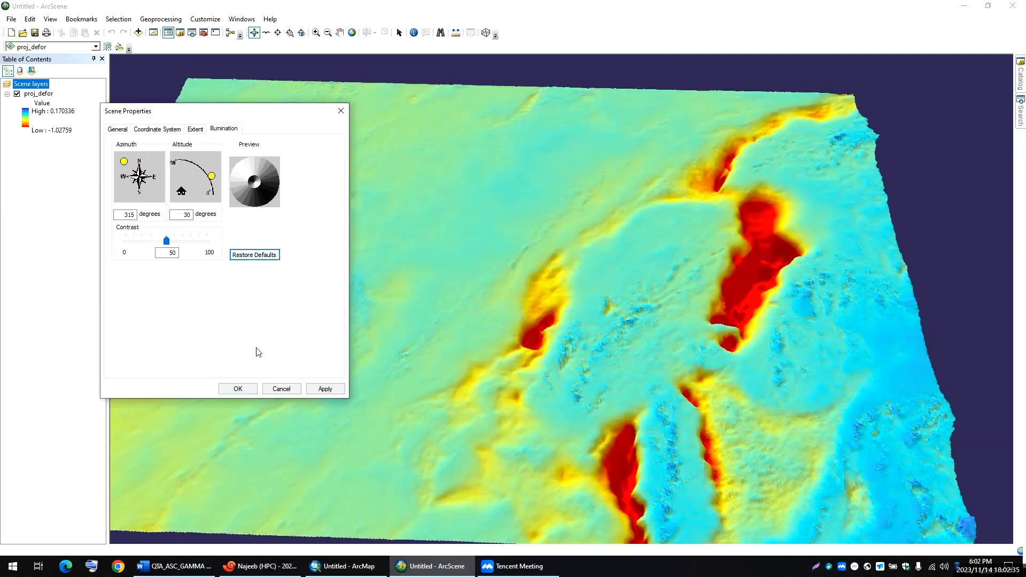
click(238, 389)
drag(525, 321, 593, 278)
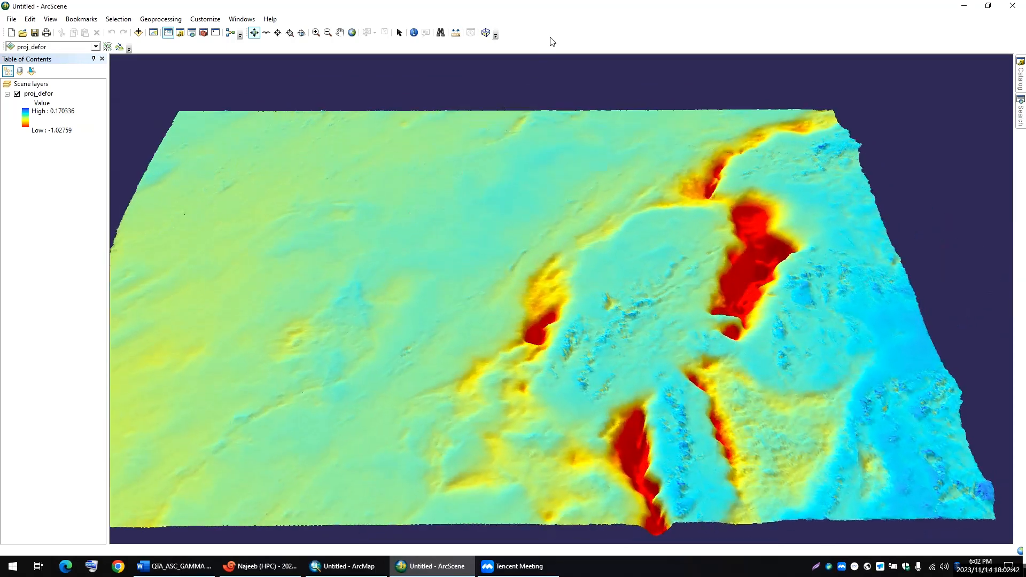
Show the 3D Graphics tools and place the 3D text "Quetta" on the large red subsidence zone
right_click(583, 33)
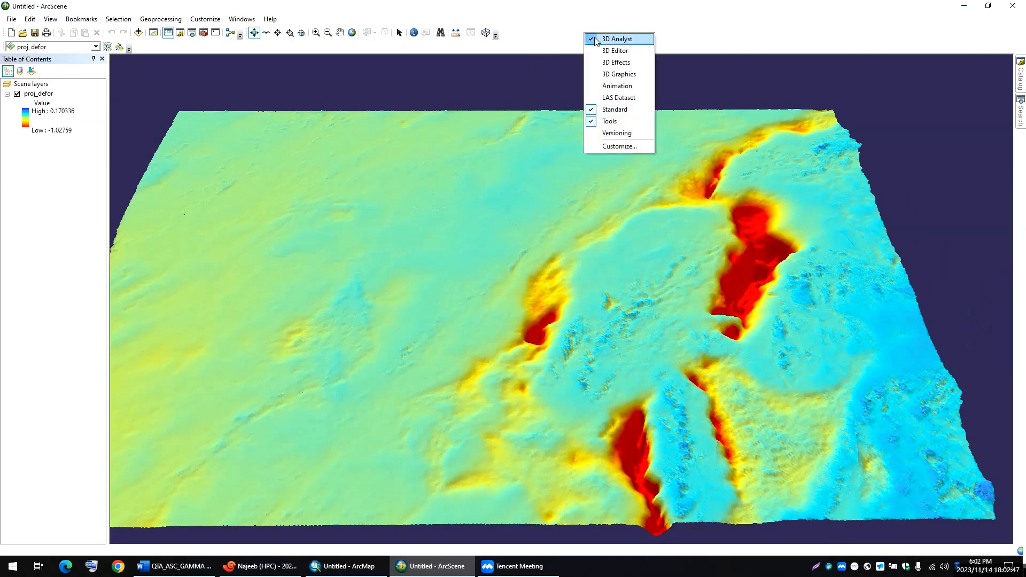
right_click(549, 27)
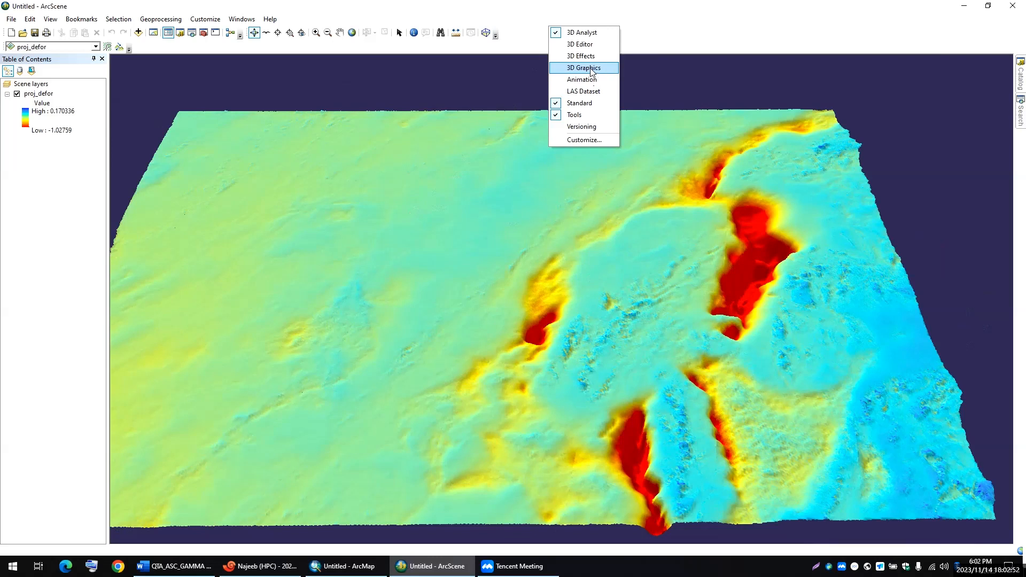
click(584, 68)
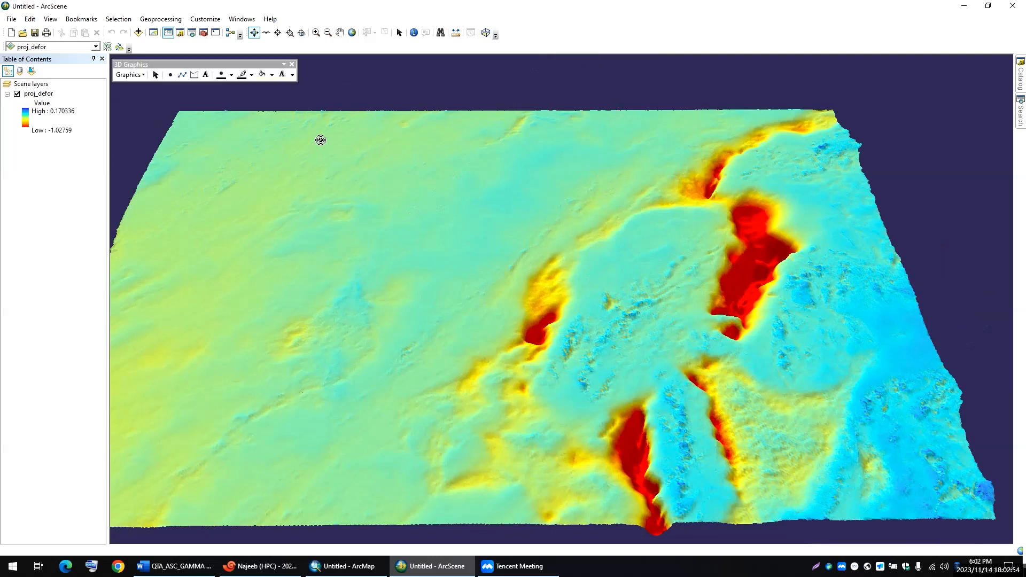
click(205, 75)
click(754, 263)
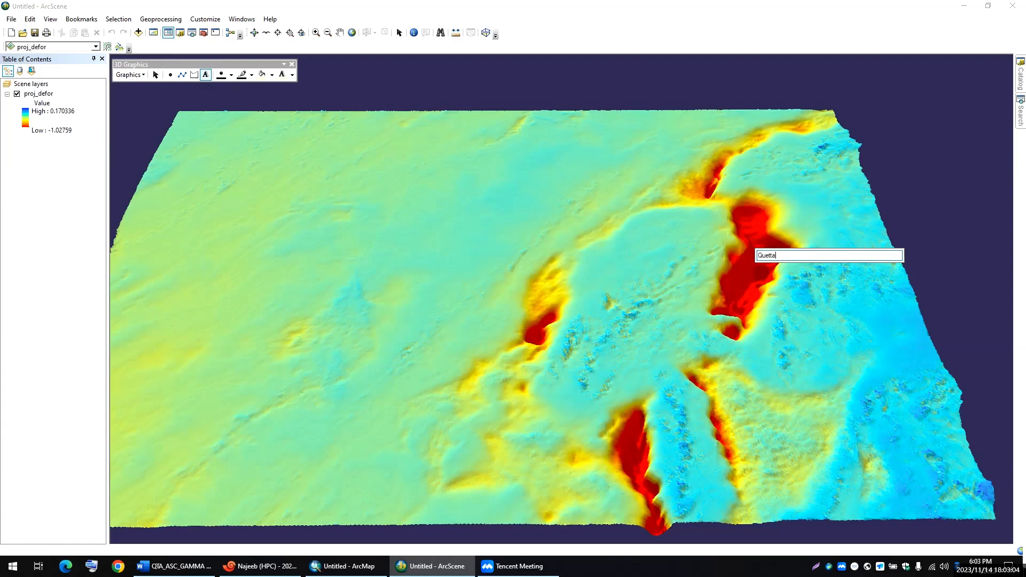
key(Return)
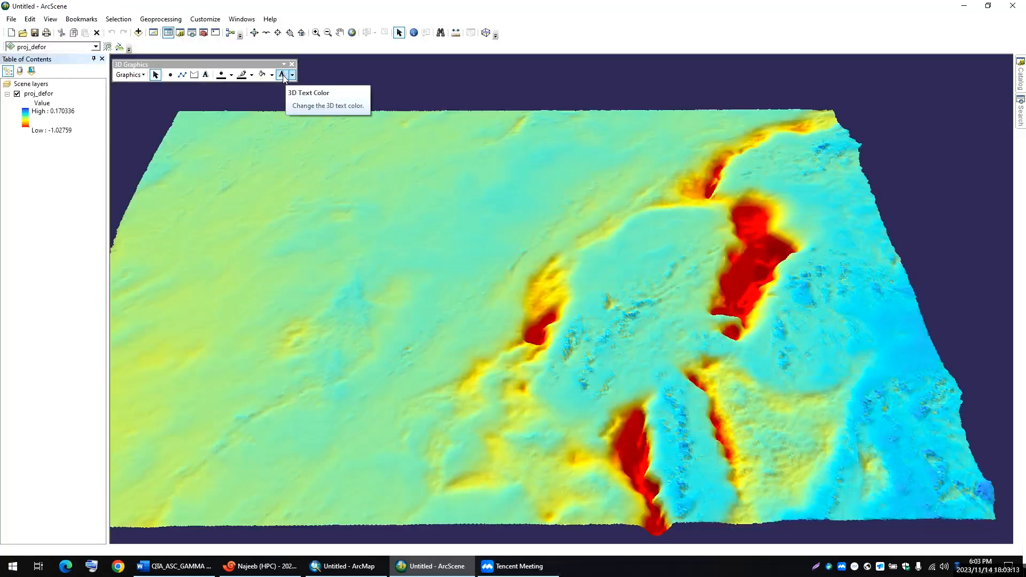
Set the Quetta text's height to 1800, its depth to 500 and its anchor Z position to 500
click(282, 74)
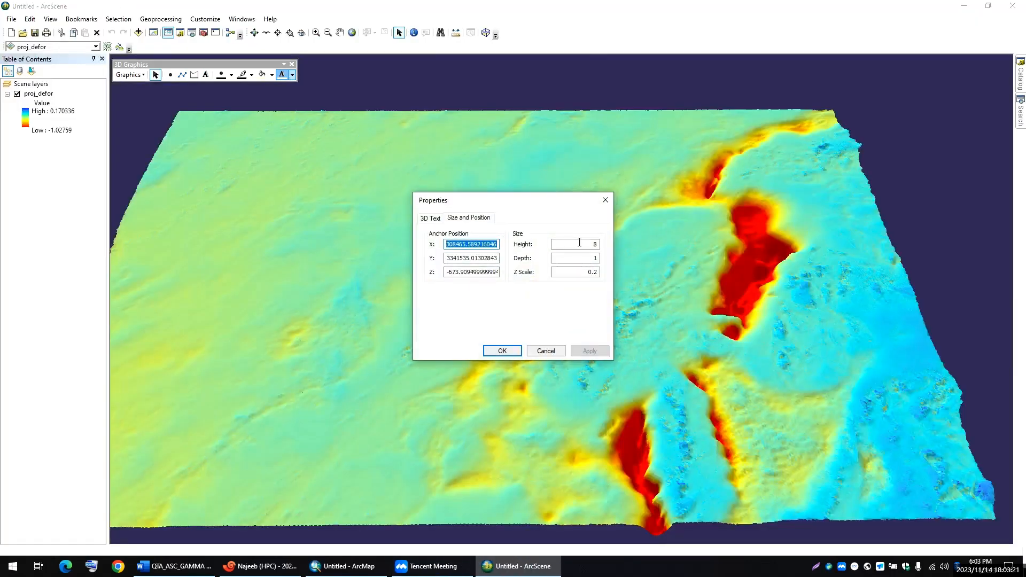
double_click(584, 244)
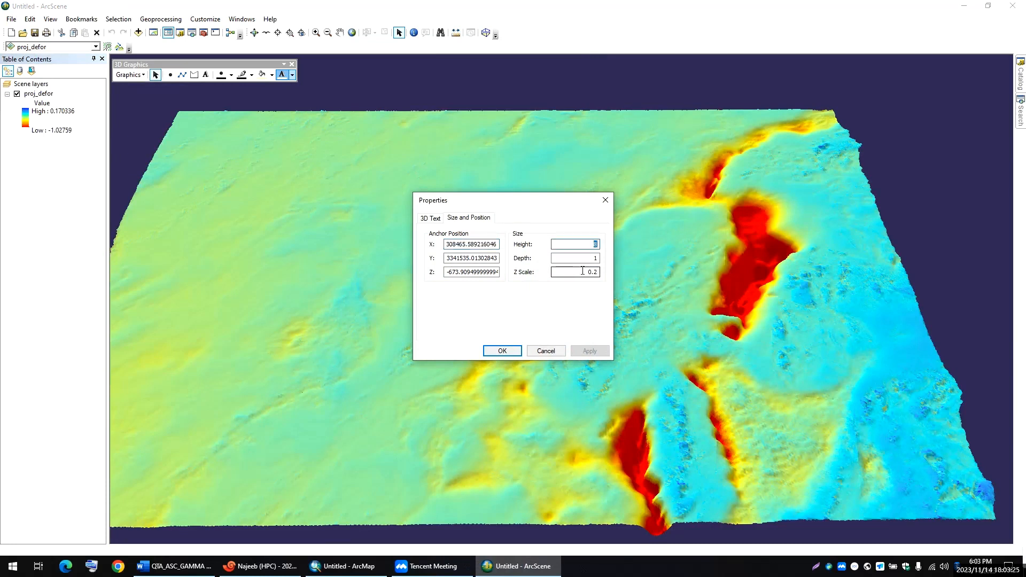
text(1800)
double_click(595, 259)
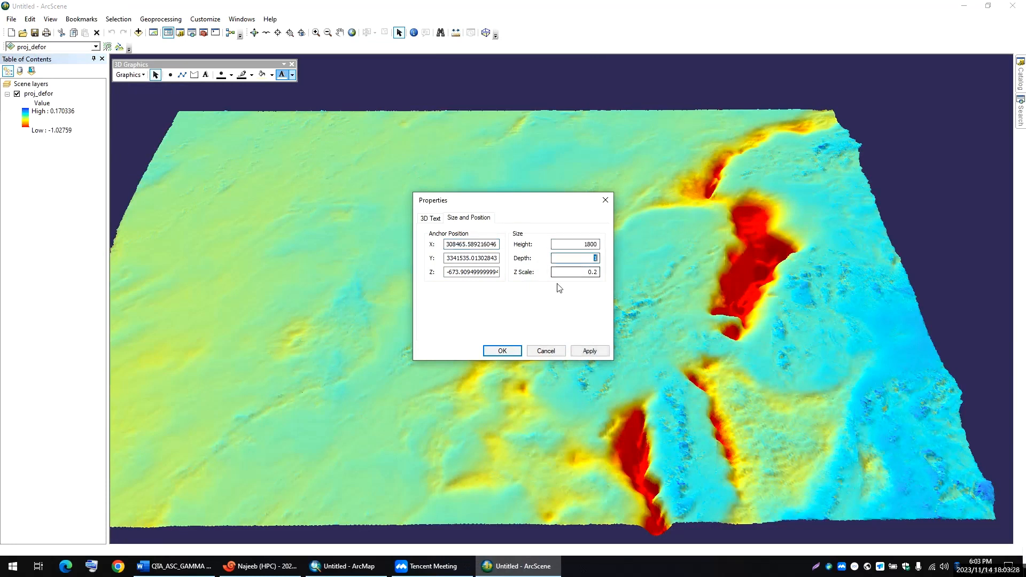
text(500)
double_click(471, 272)
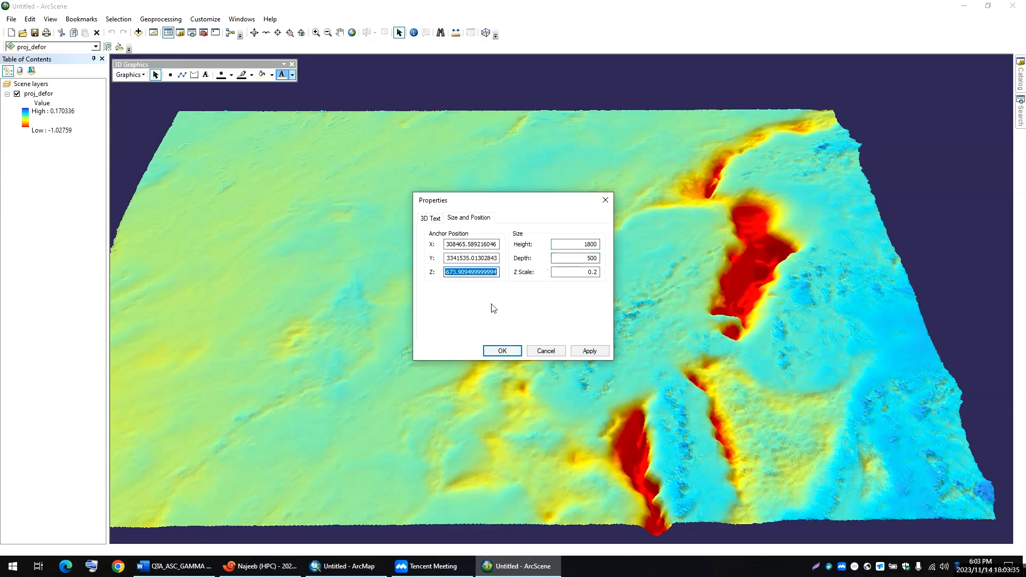
text(500)
Give the Quetta text the Early Sky Blue symbol and deselect it
click(434, 219)
click(577, 311)
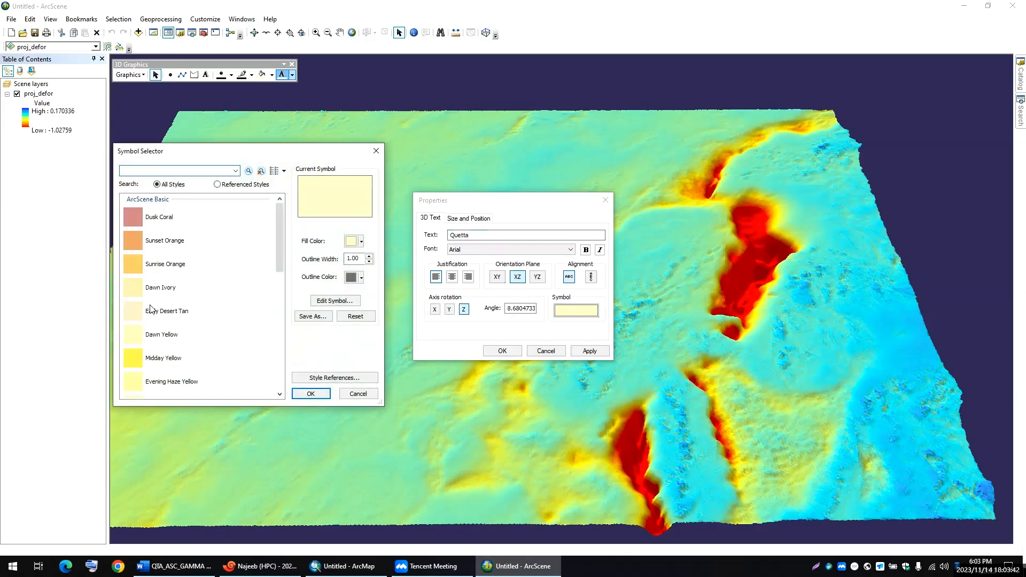
scroll(150, 309, down, 10)
click(161, 264)
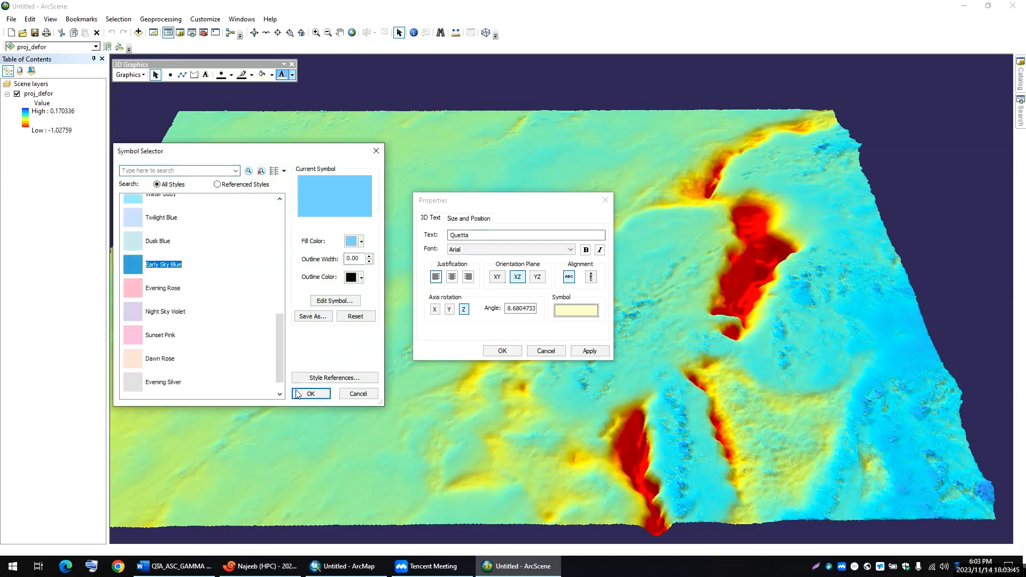
click(310, 394)
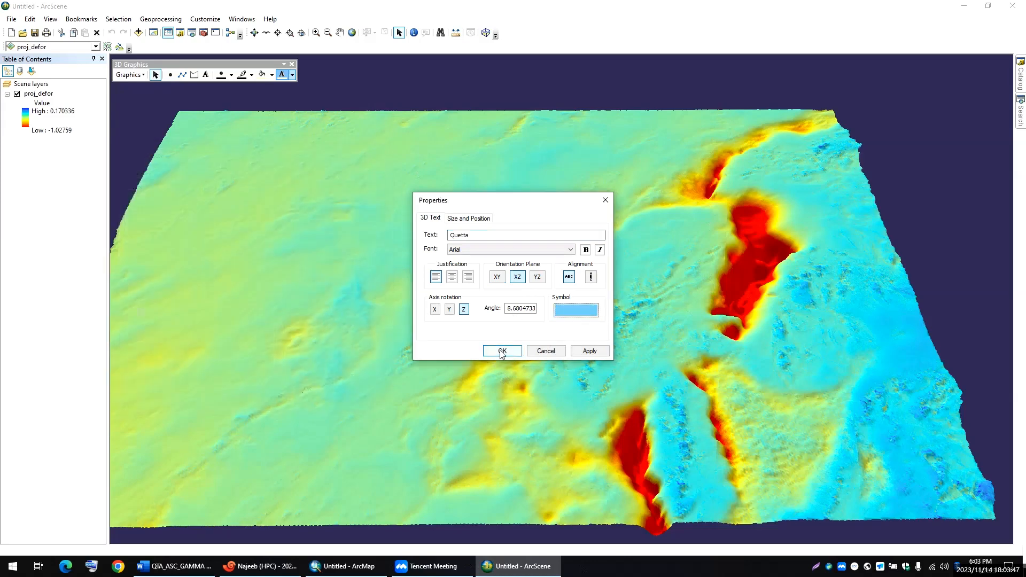
click(503, 352)
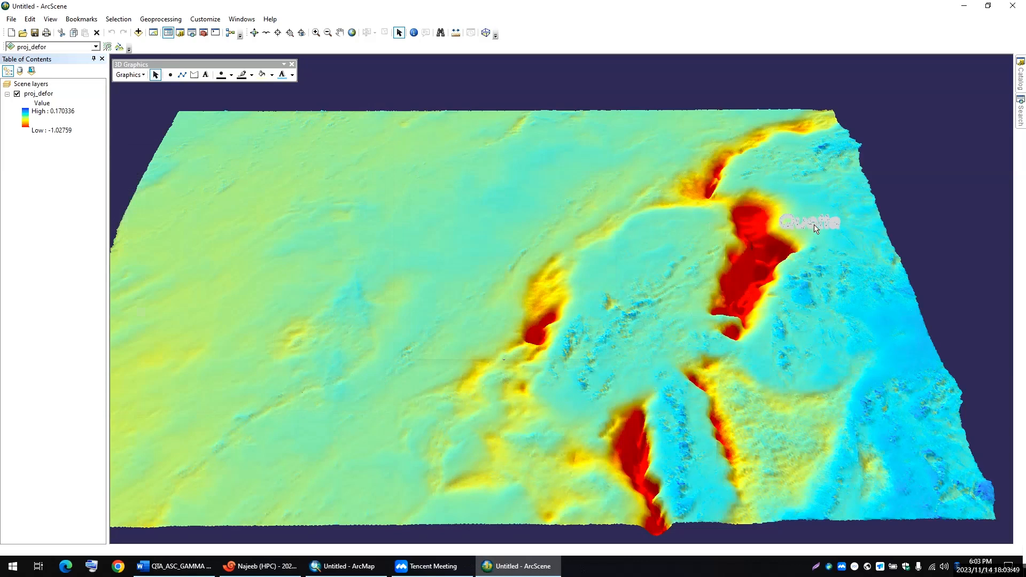
click(812, 263)
Examine the Quetta label and the deformation surface from several sides
click(255, 32)
drag(738, 273, 550, 236)
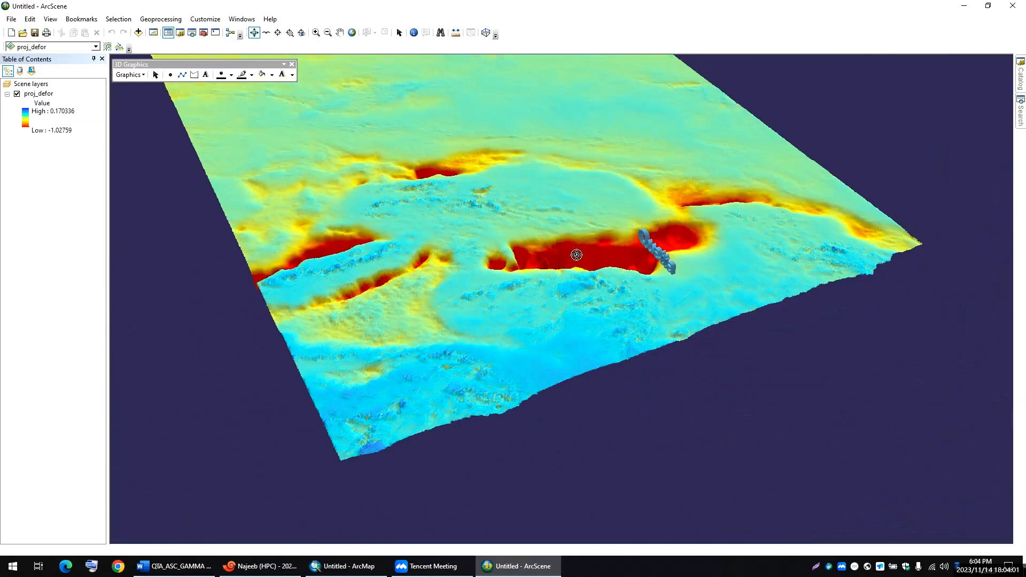
drag(577, 255, 302, 280)
middle_drag(302, 280, 408, 281)
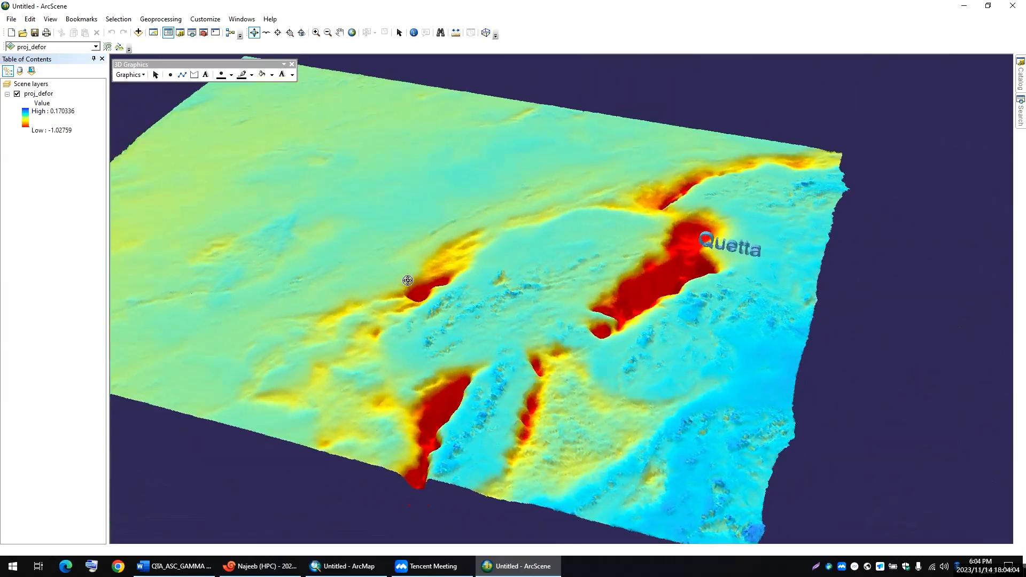
right_drag(408, 281, 448, 345)
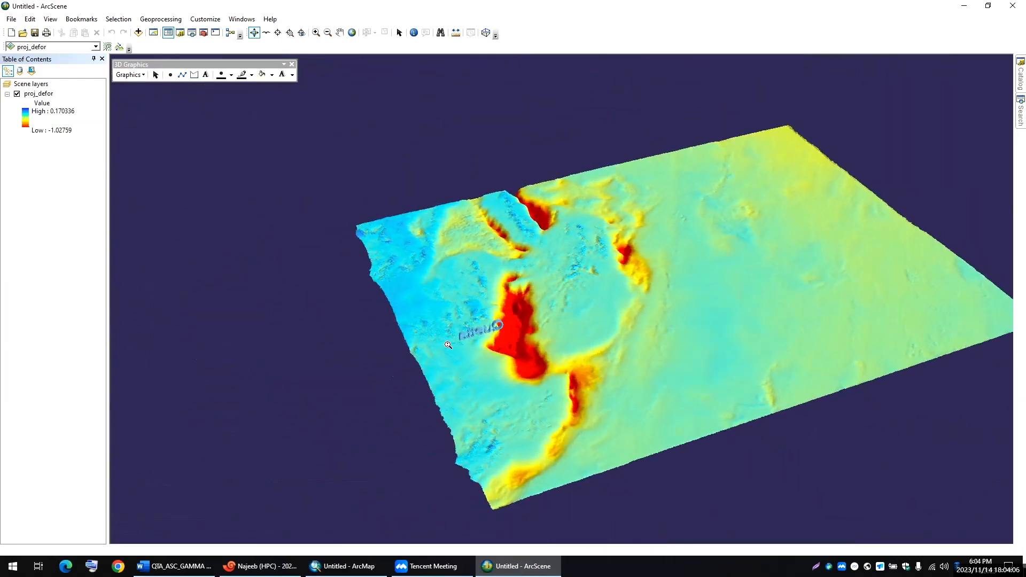